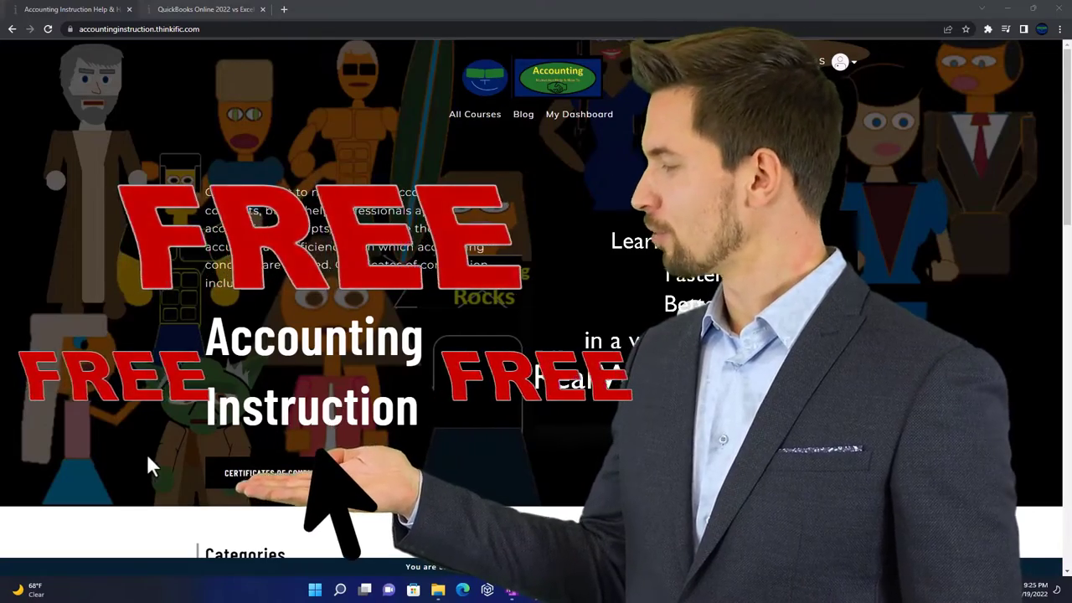
- Browse the accounting course categories, and open the 2022 QuickBooks Online vs Excel course to look through its lesson sections
{"action": "scroll", "coordinate": [148, 458], "scroll_direction": "down", "scroll_amount": 6}
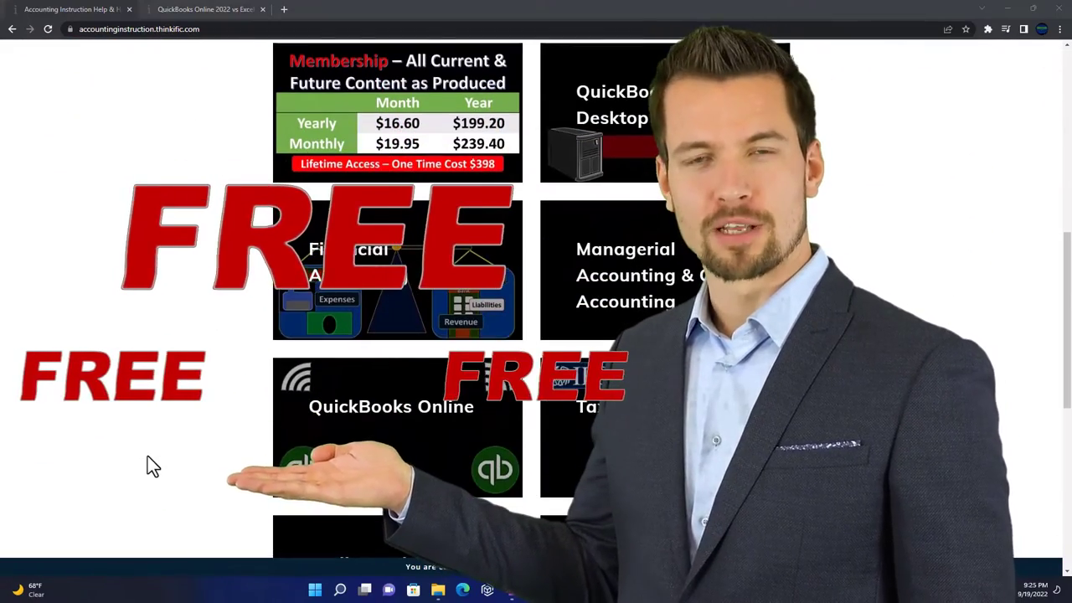
{"action": "scroll", "coordinate": [147, 457], "scroll_direction": "down", "scroll_amount": 4}
{"action": "scroll", "coordinate": [148, 457], "scroll_direction": "down", "scroll_amount": 2}
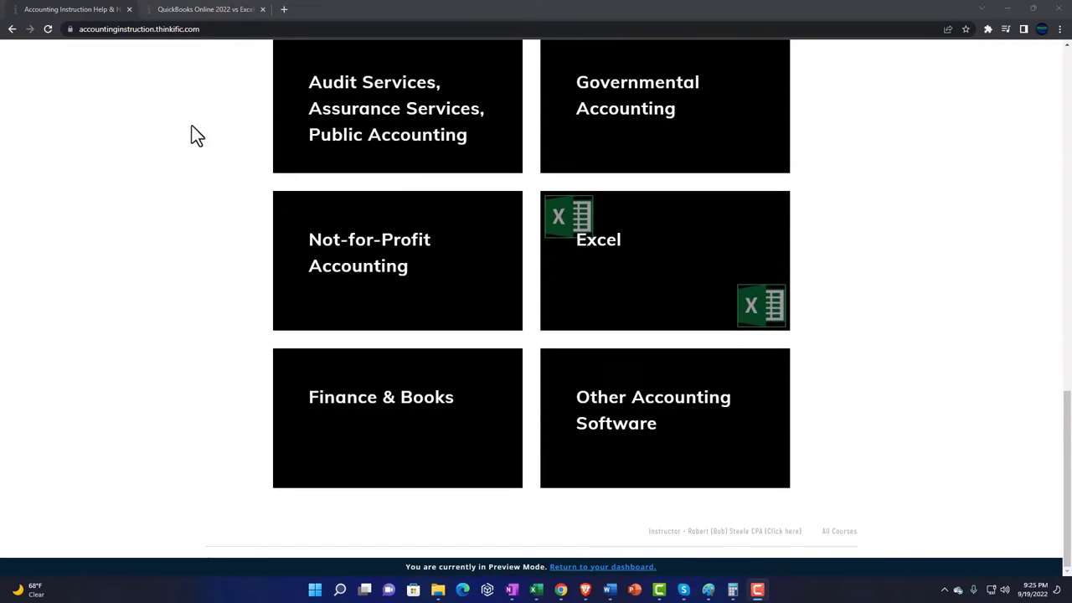
{"action": "left_click", "coordinate": [191, 10]}
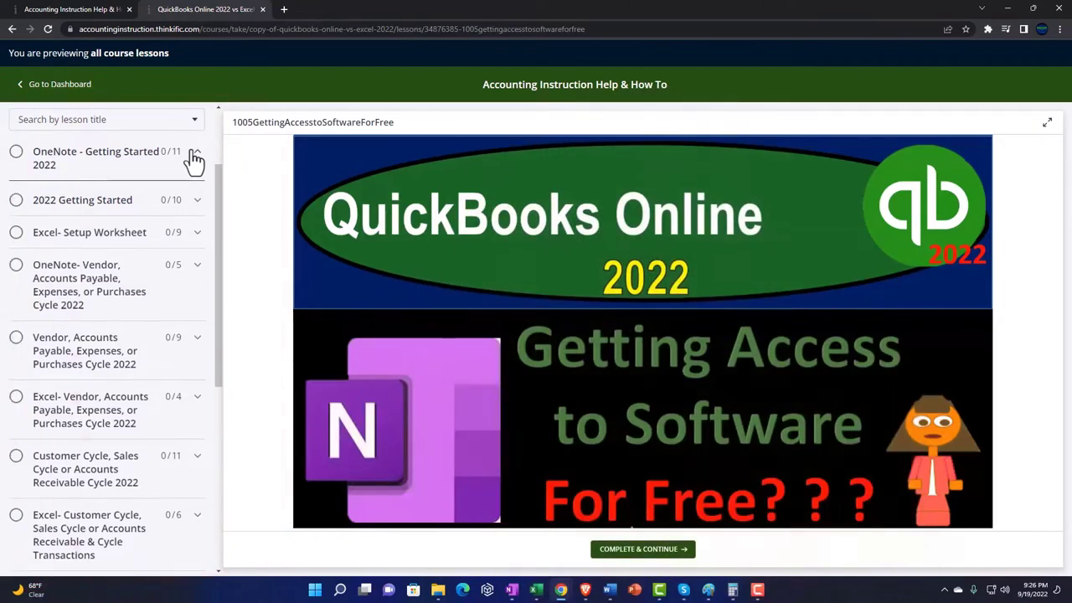
{"action": "left_click", "coordinate": [194, 160]}
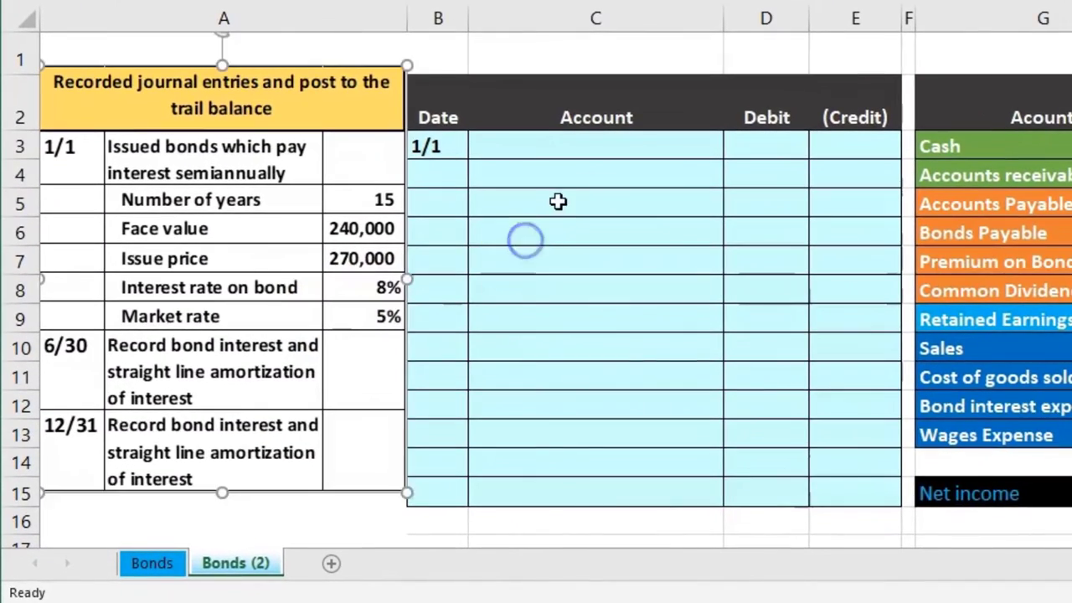
- Review the beginning trial balance accounts and amounts in column H, and inspect the sum formula below them
{"action": "left_click", "coordinate": [559, 201]}
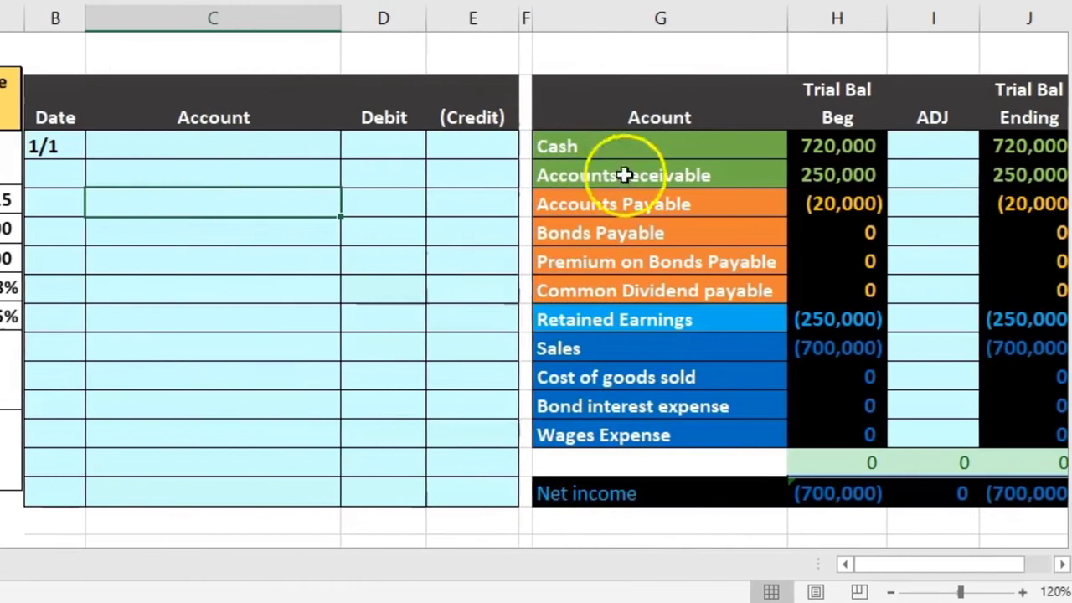
{"action": "left_click", "coordinate": [929, 178]}
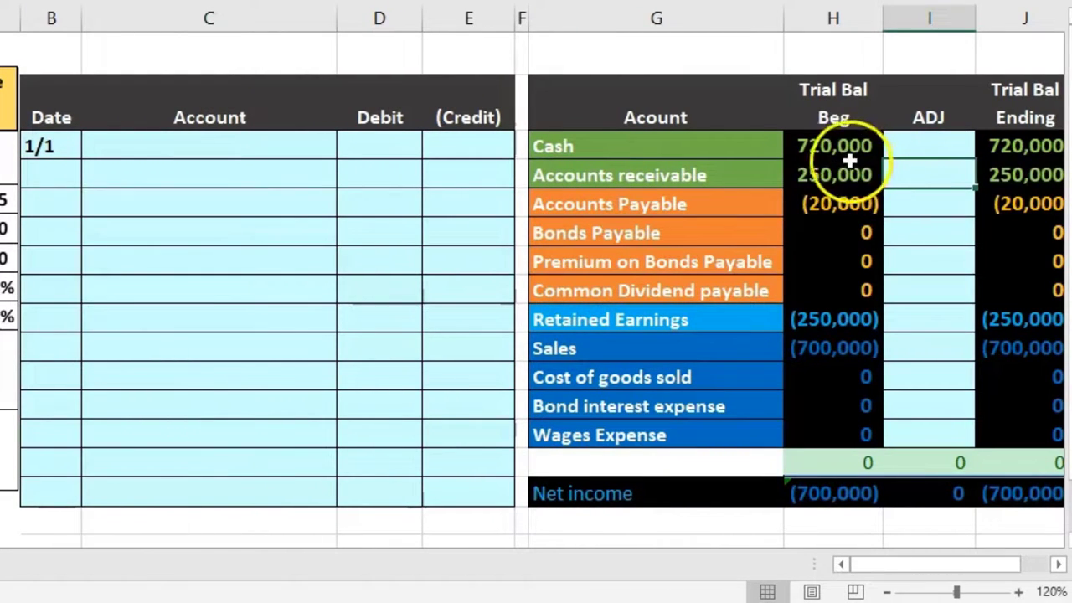
{"action": "left_click_drag", "start_coordinate": [701, 149], "coordinate": [821, 432]}
{"action": "left_click", "coordinate": [824, 421]}
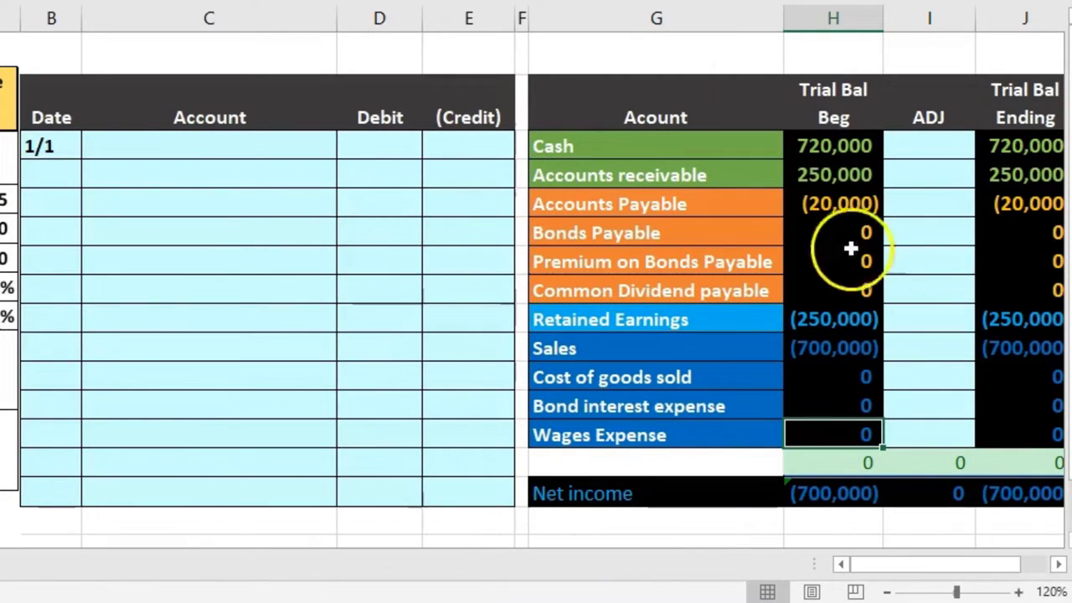
{"action": "left_click_drag", "start_coordinate": [852, 146], "coordinate": [867, 285]}
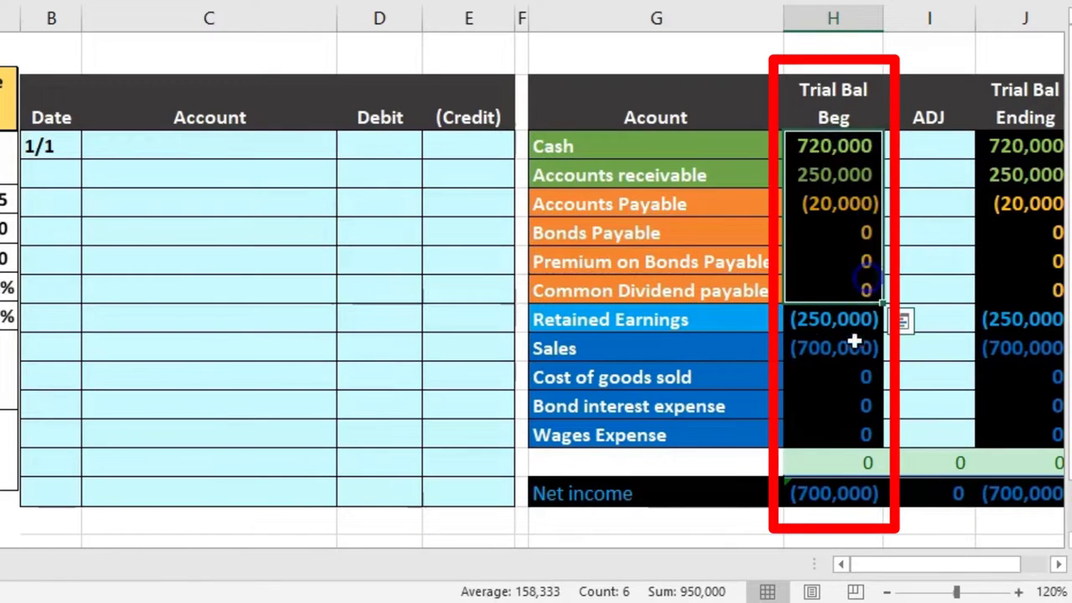
{"action": "double_click", "coordinate": [838, 457]}
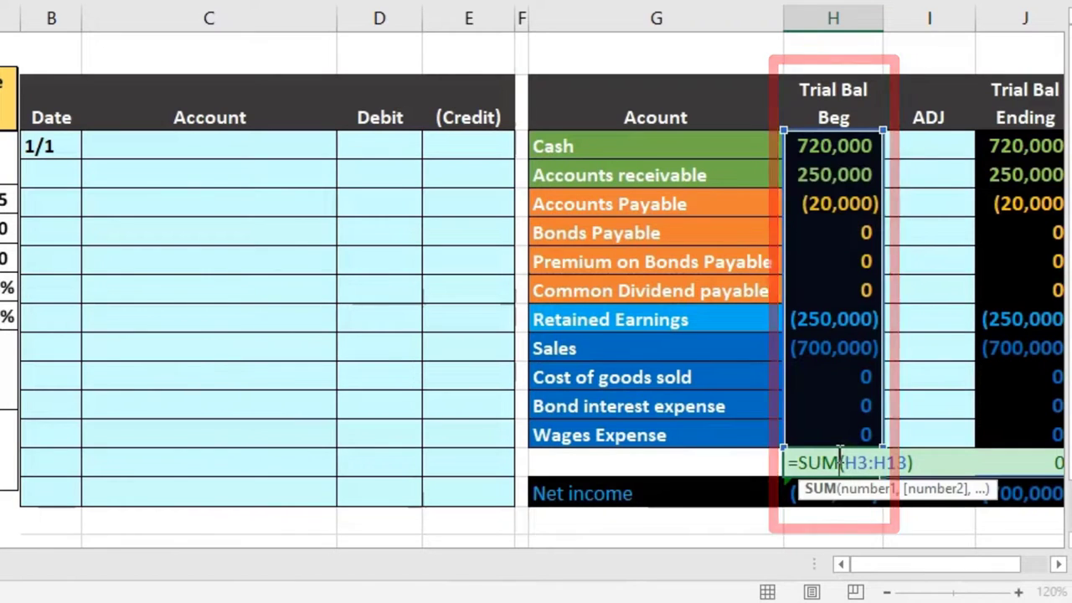
{"action": "key", "text": "Return"}
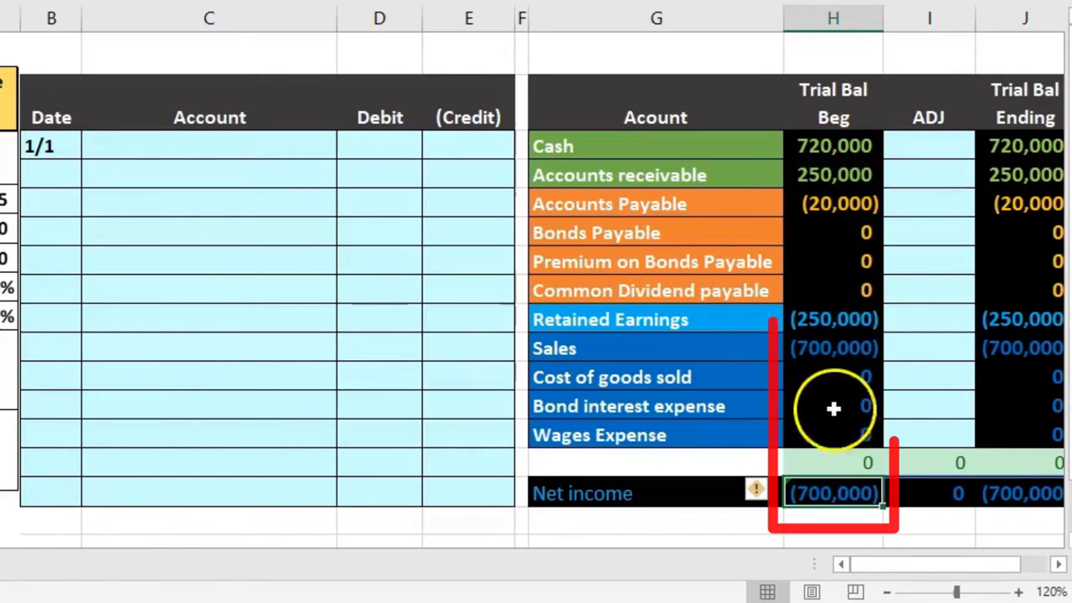
- Inspect the beginning Sales amount and the net income formula in cell H15
{"action": "left_click", "coordinate": [836, 350]}
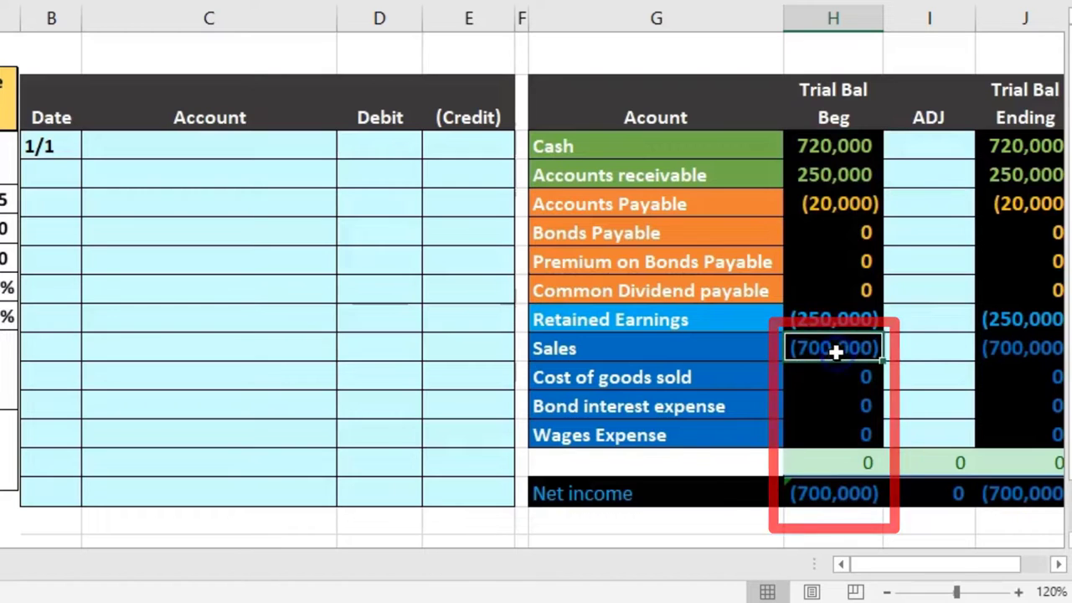
{"action": "double_click", "coordinate": [848, 500]}
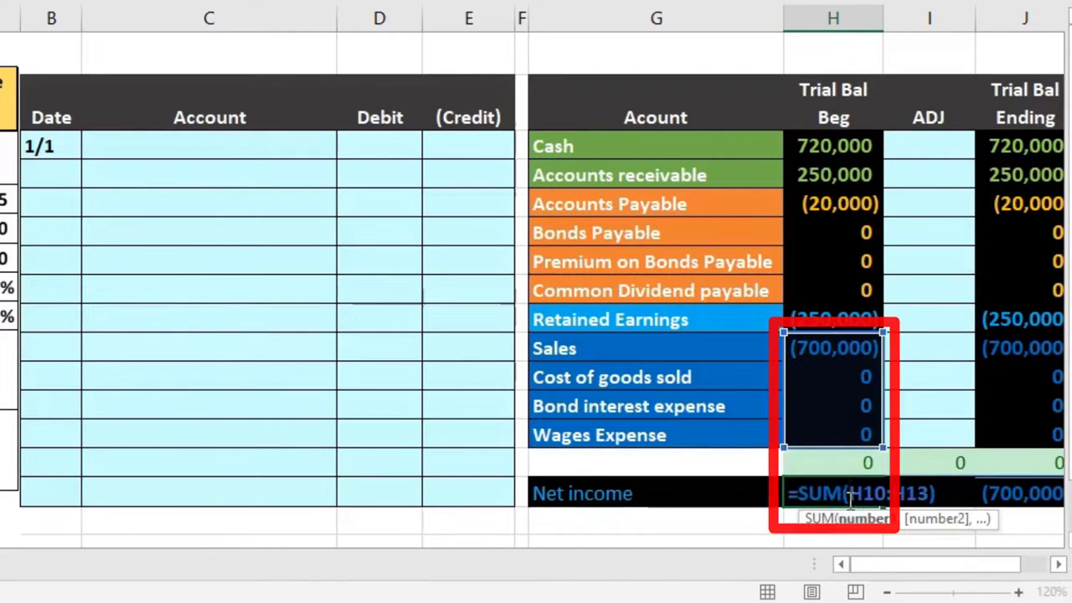
{"action": "key", "text": "Return"}
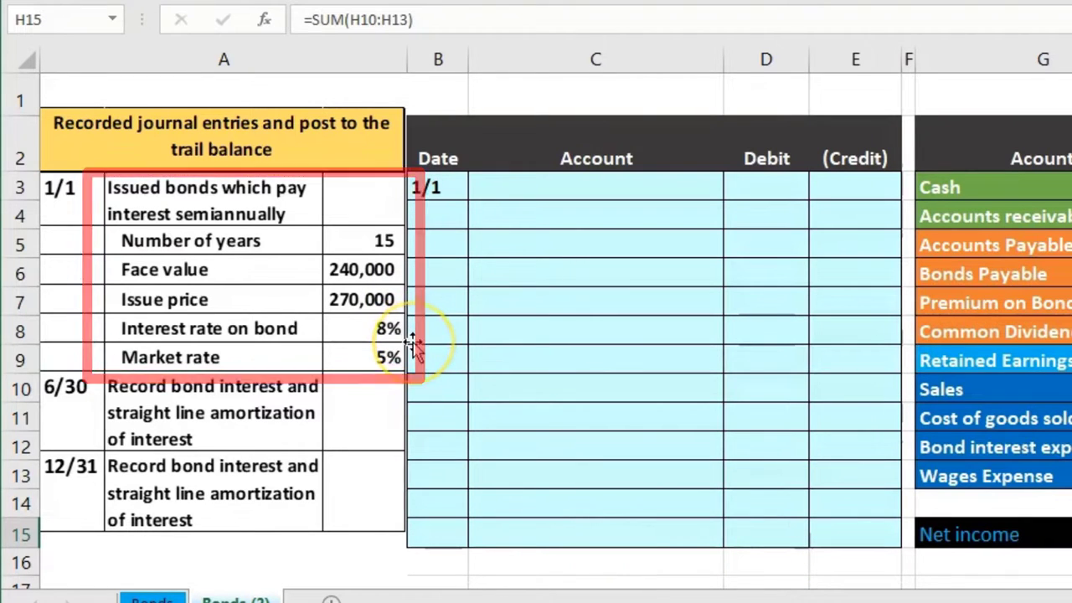
- Copy the Cash account name from the trial balance and paste only its value into C3 for the 1/1 entry
{"action": "left_click", "coordinate": [514, 320]}
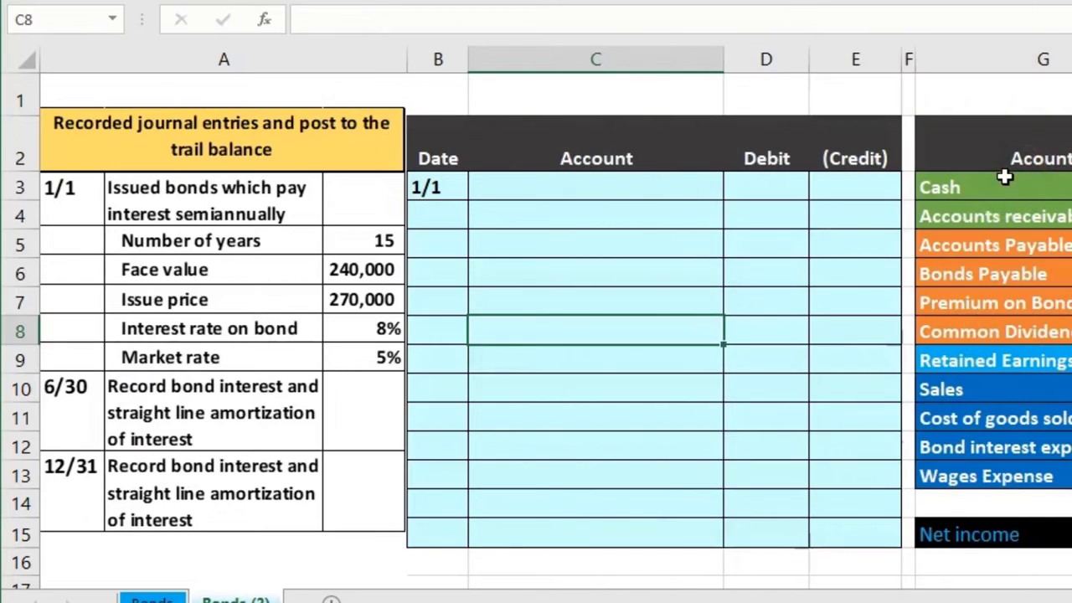
{"action": "left_click", "coordinate": [1005, 177]}
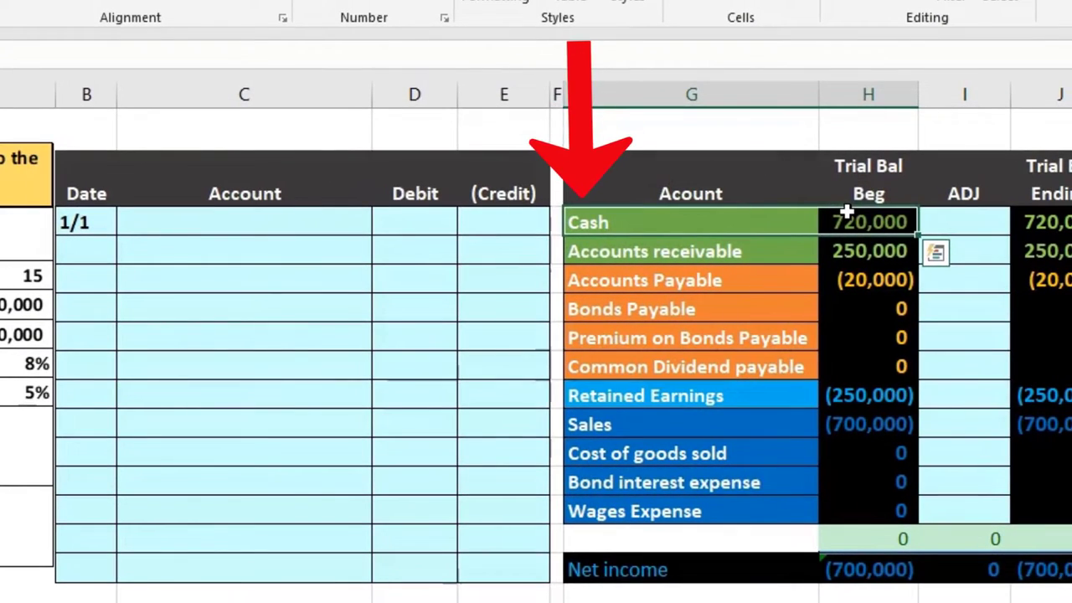
{"action": "left_click", "coordinate": [735, 226]}
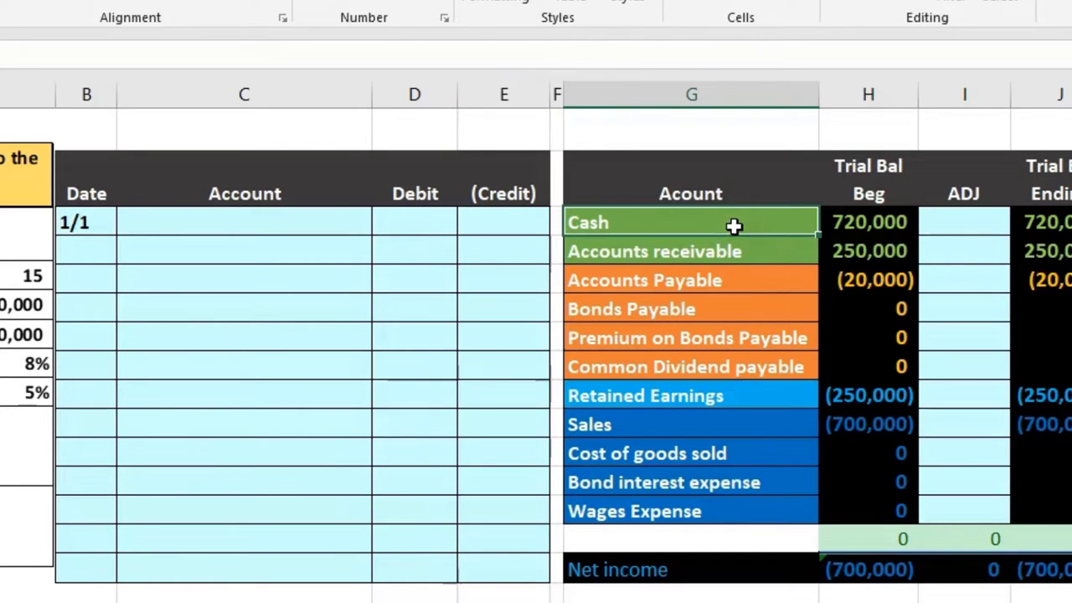
{"action": "right_click", "coordinate": [734, 226]}
{"action": "left_click", "coordinate": [753, 244]}
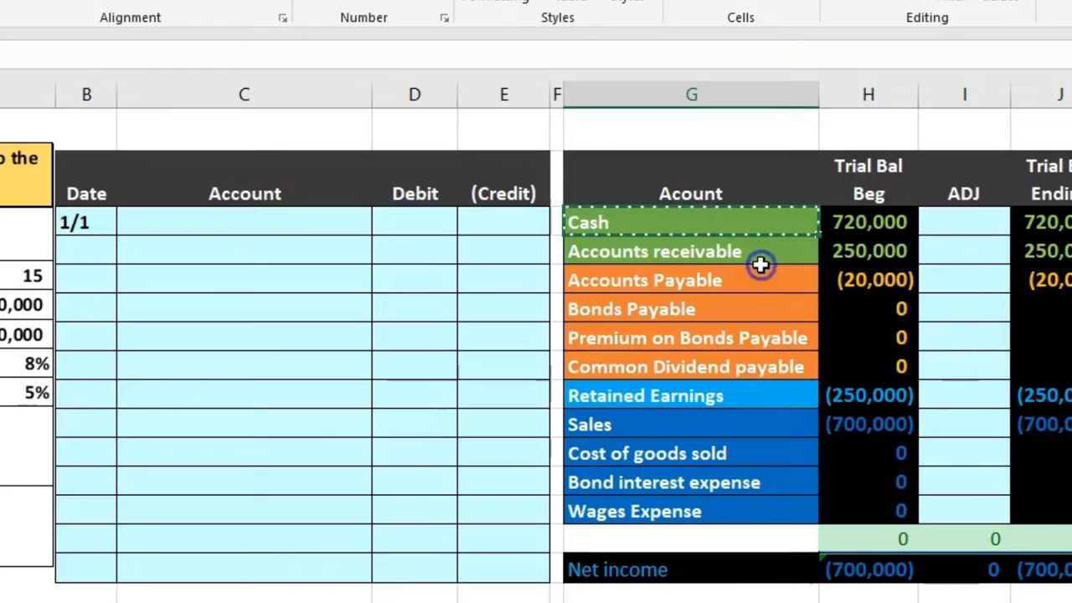
{"action": "left_click", "coordinate": [254, 221]}
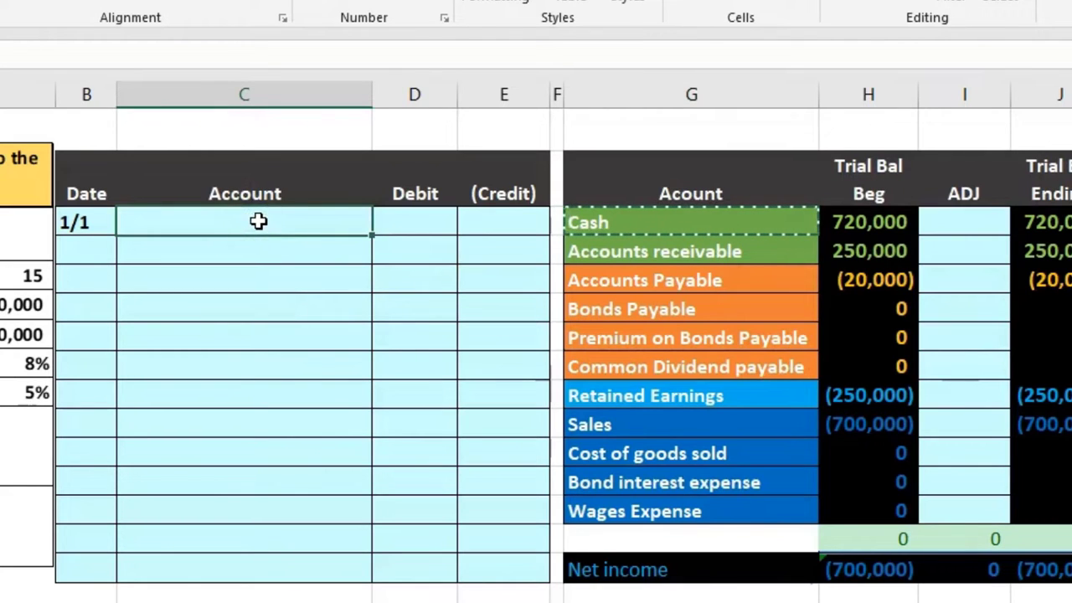
{"action": "right_click", "coordinate": [258, 222]}
{"action": "left_click", "coordinate": [342, 319]}
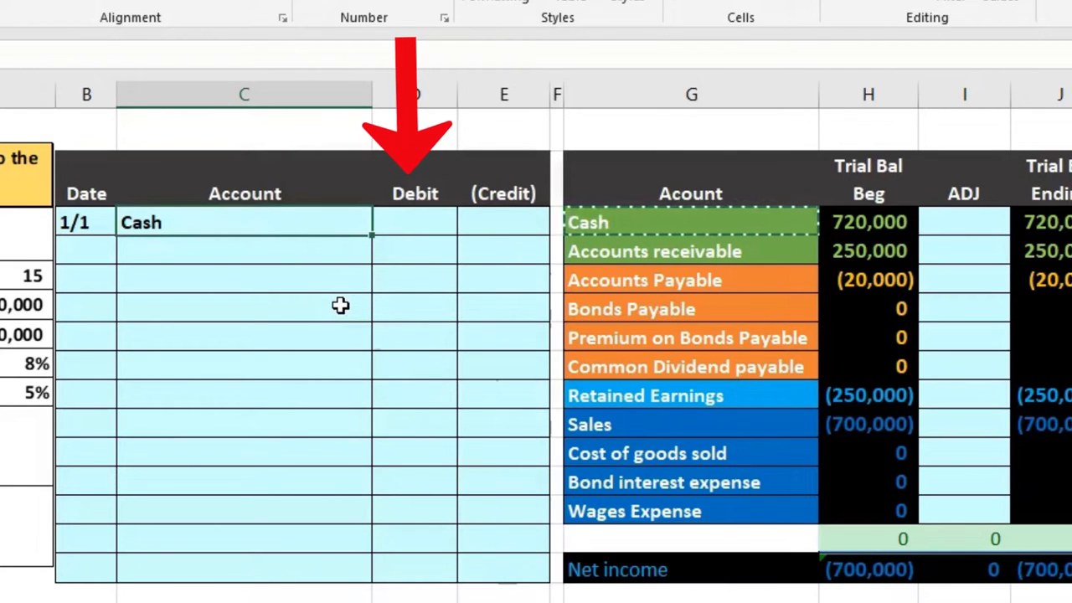
- Enter a 270,000 debit for Cash in cell D3 of the 1/1 journal entry
{"action": "left_click", "coordinate": [391, 229]}
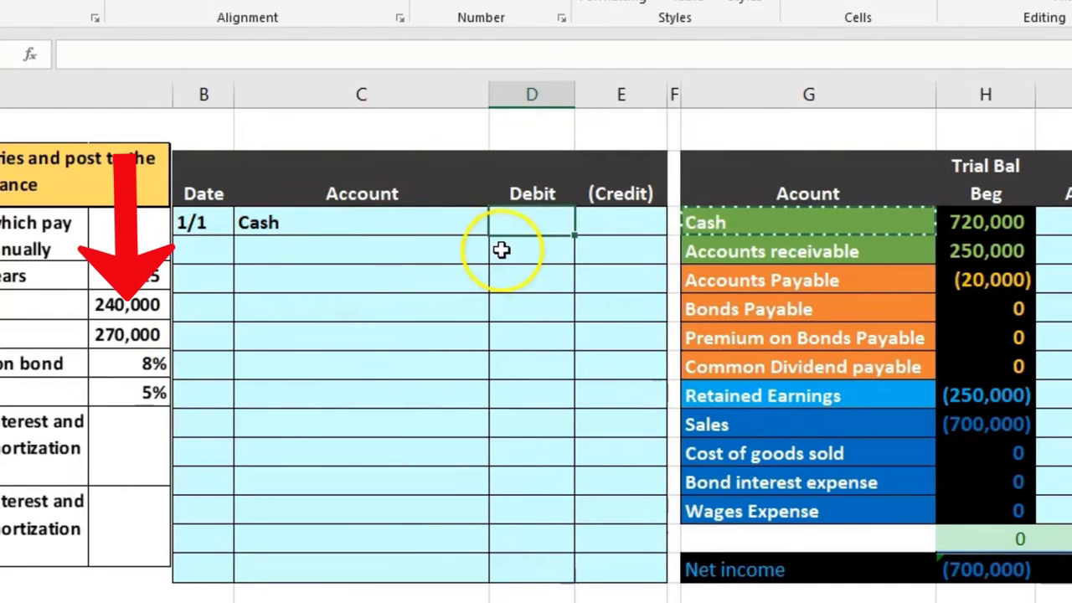
{"action": "type", "text": "270000"}
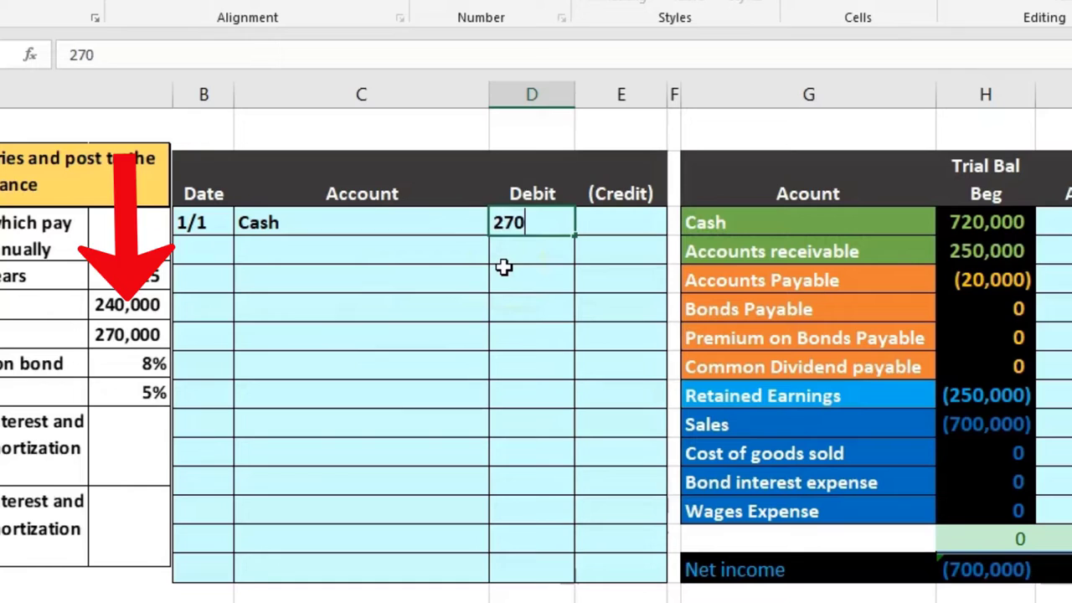
{"action": "key", "text": "Return"}
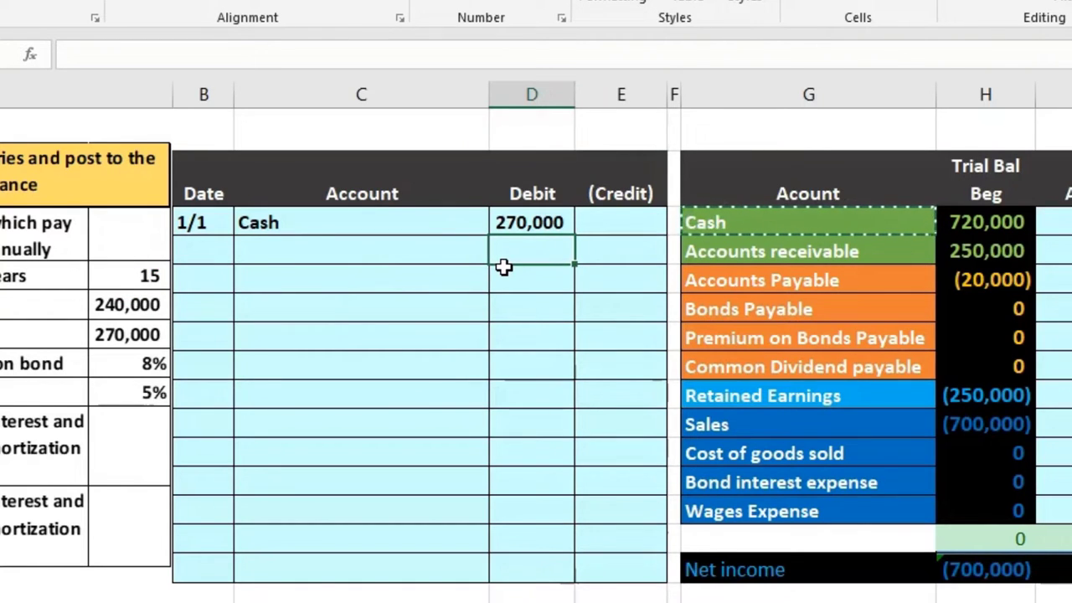
- Copy the Bonds Payable account name from the trial balance and paste it as a value into C4
{"action": "left_click", "coordinate": [738, 298]}
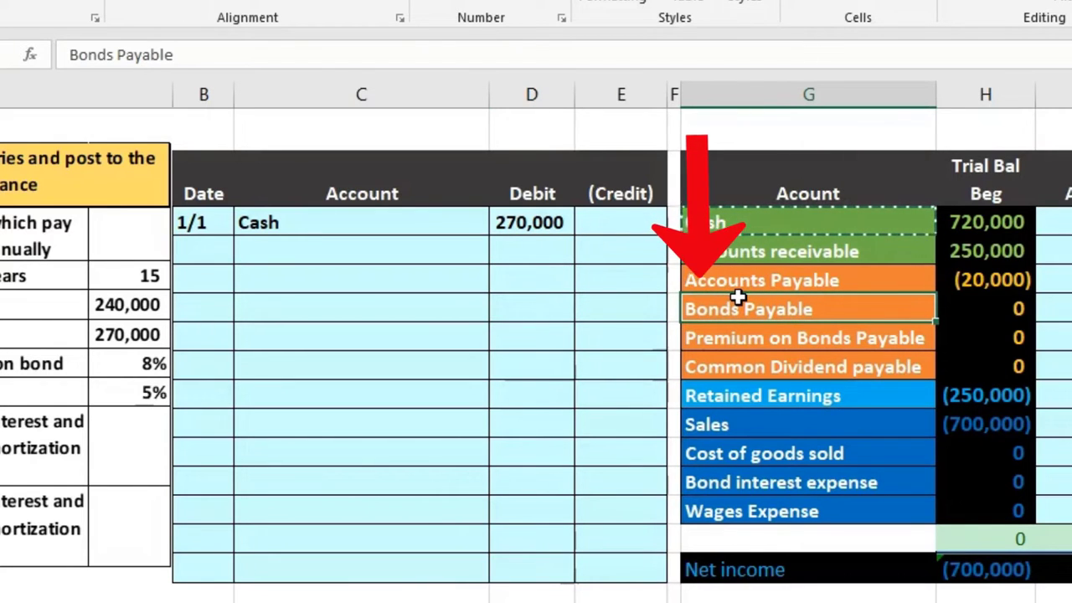
{"action": "right_click", "coordinate": [849, 309]}
{"action": "left_click", "coordinate": [901, 354]}
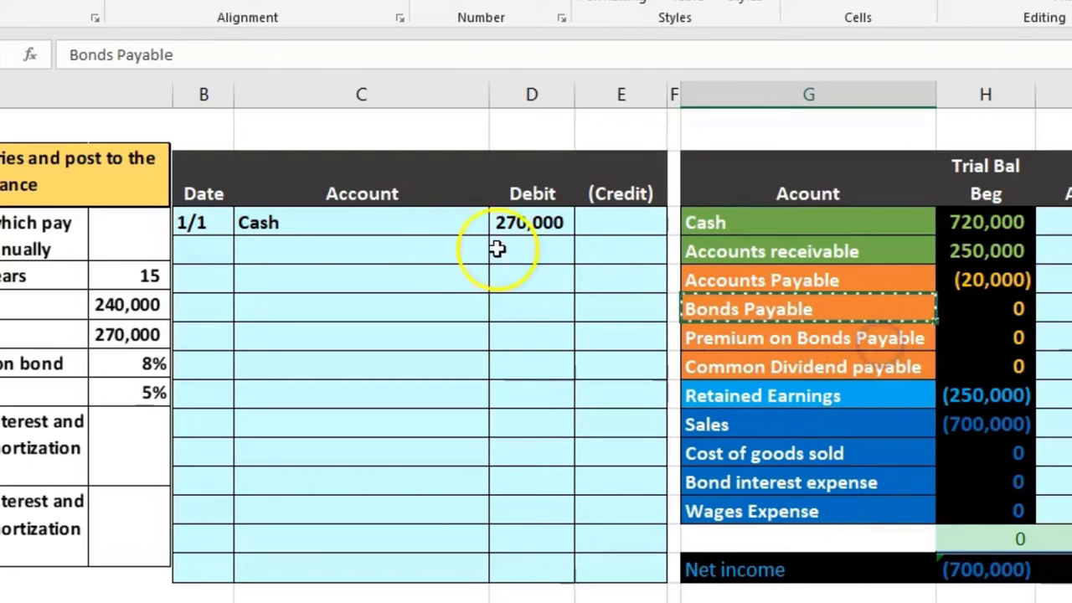
{"action": "left_click", "coordinate": [407, 244]}
{"action": "right_click", "coordinate": [407, 244]}
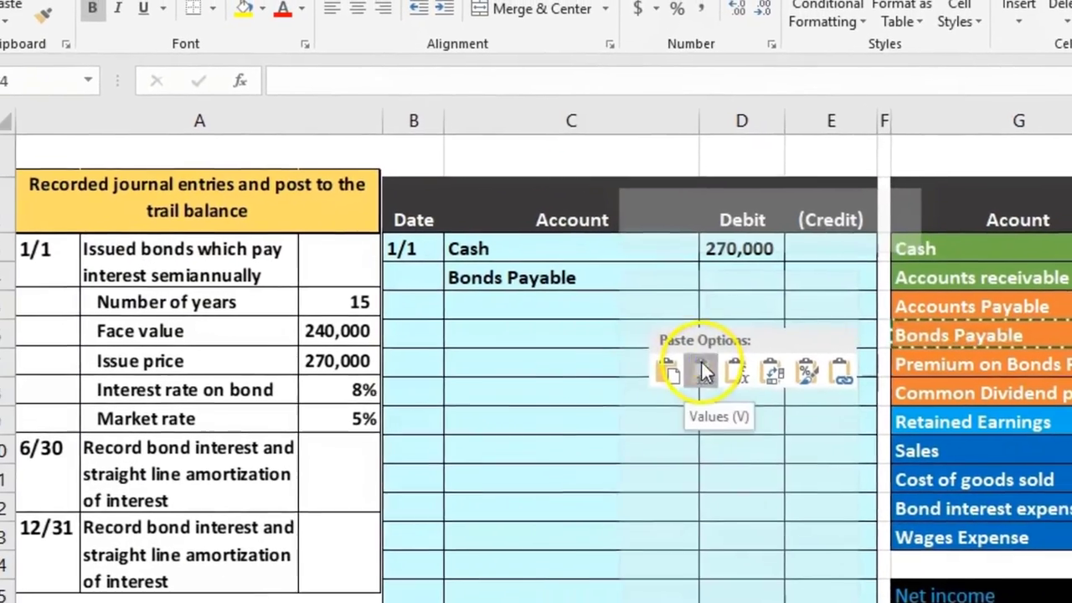
{"action": "left_click", "coordinate": [614, 359]}
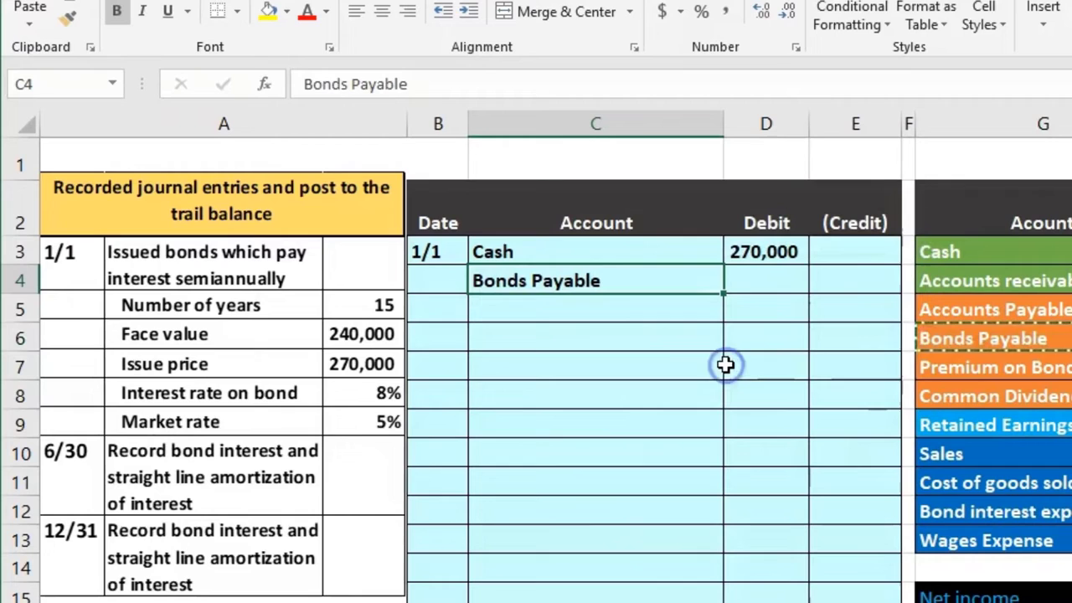
- Enter -240000 as the Bonds Payable credit in cell E4
{"action": "left_click", "coordinate": [724, 268]}
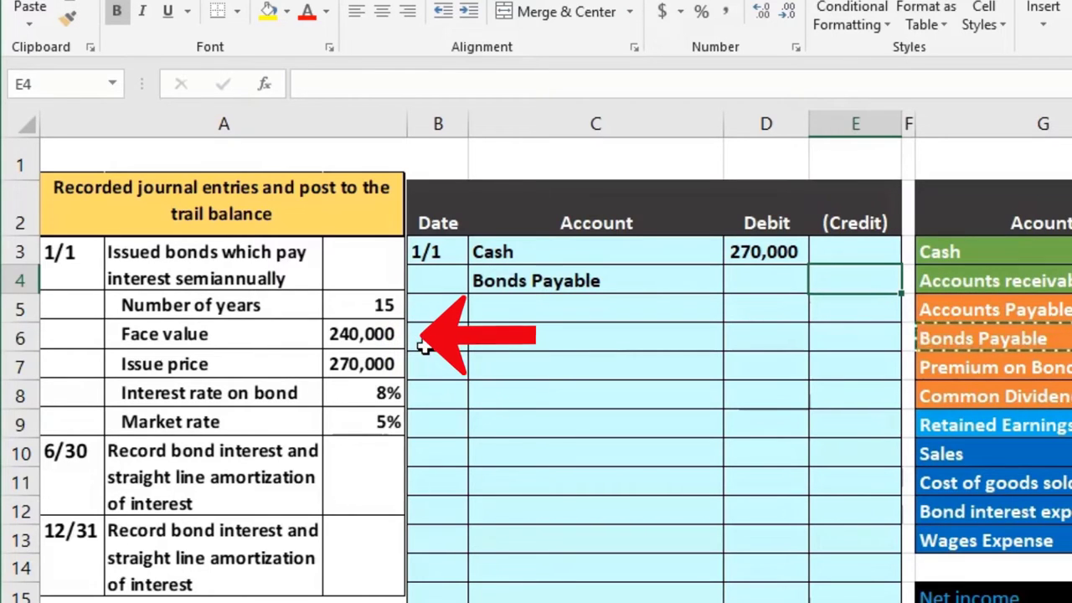
{"action": "type", "text": "-24"}
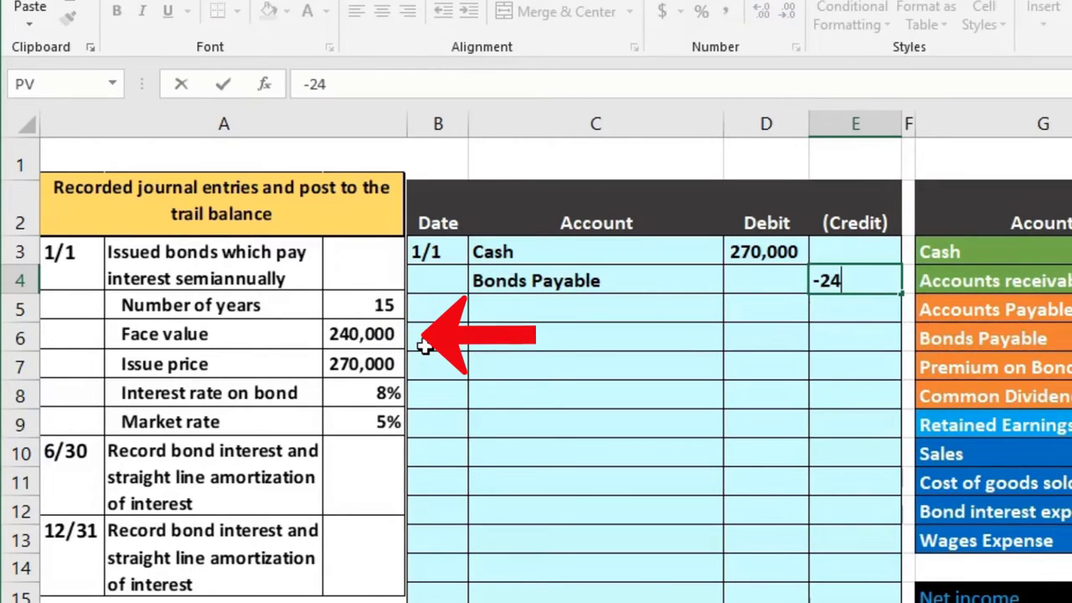
{"action": "type", "text": "0000"}
{"action": "key", "text": "Return"}
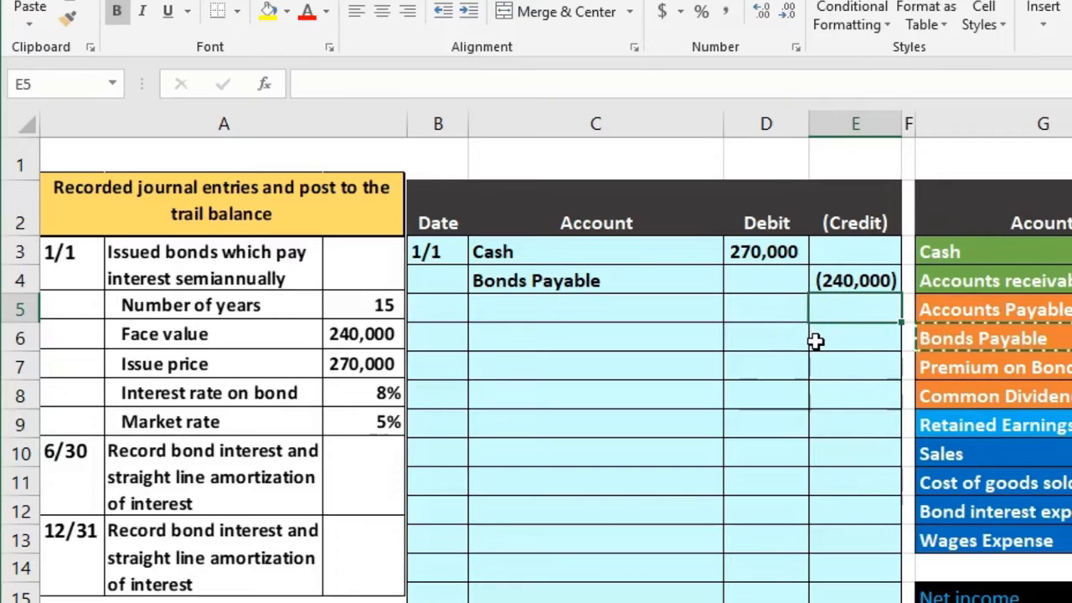
- Calculate the balancing credit in E5 with the negative sum formula -SUM(D3:E4)
{"action": "type", "text": "="}
{"action": "type", "text": "sum"}
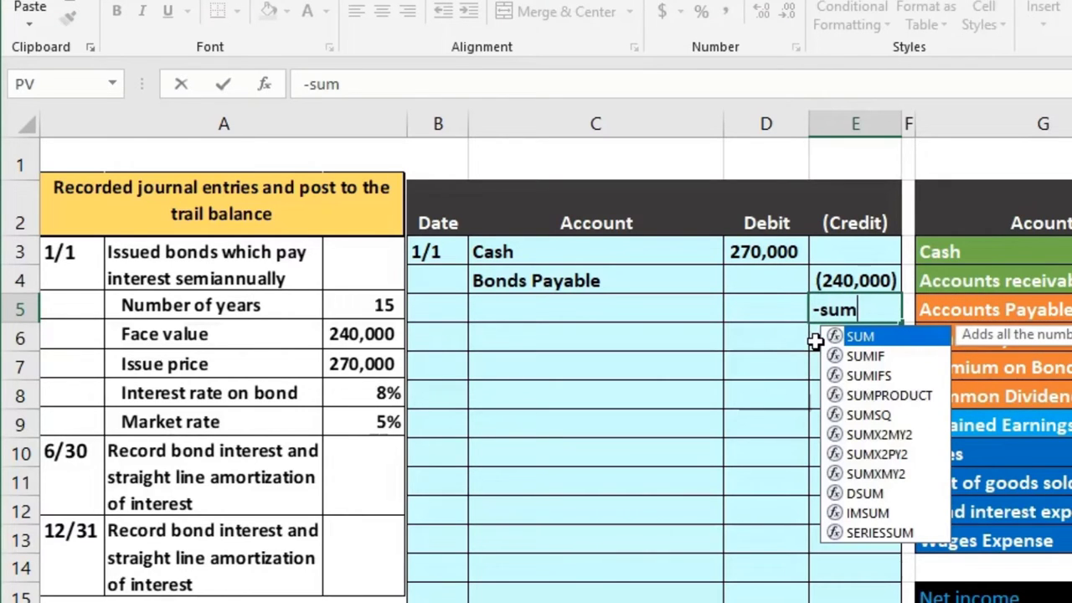
{"action": "double_click", "coordinate": [859, 340]}
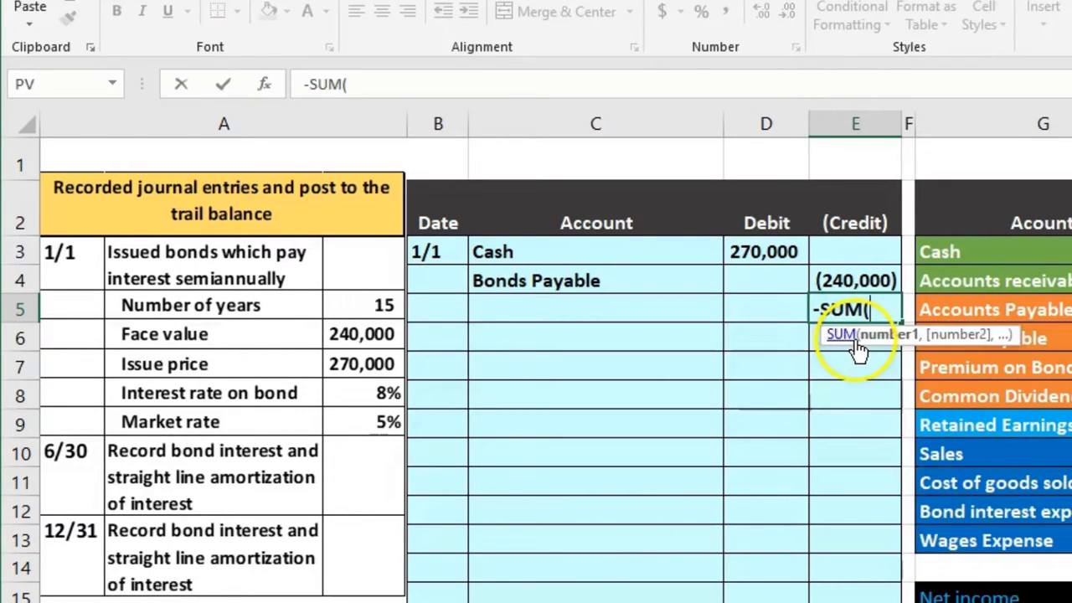
{"action": "left_click_drag", "start_coordinate": [778, 254], "coordinate": [838, 279]}
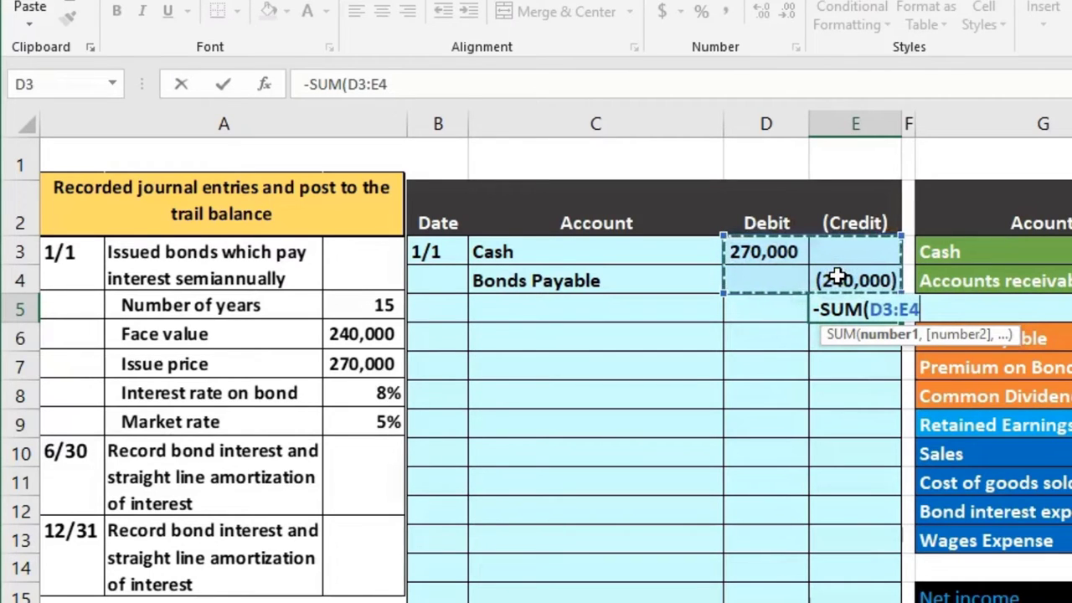
{"action": "key", "text": "Return"}
{"action": "key", "text": "Up"}
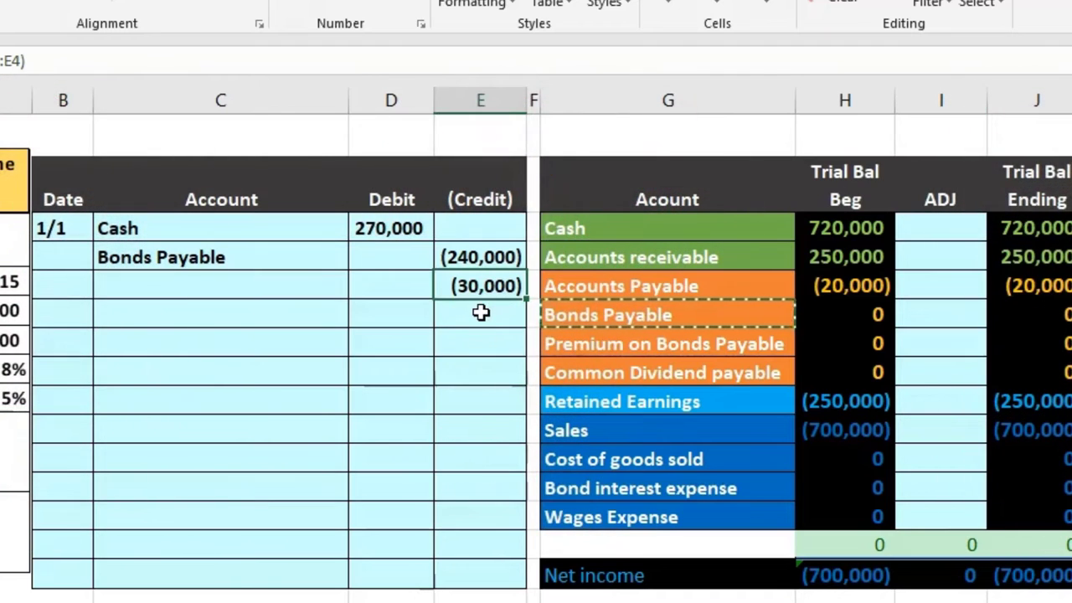
{"action": "left_click", "coordinate": [599, 345]}
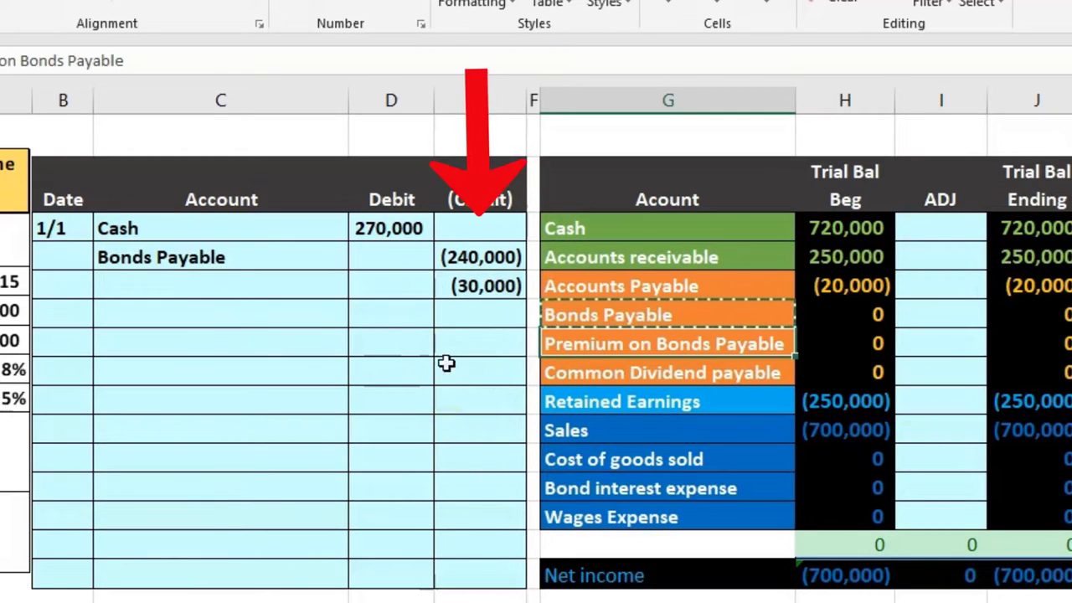
{"action": "left_click", "coordinate": [462, 257]}
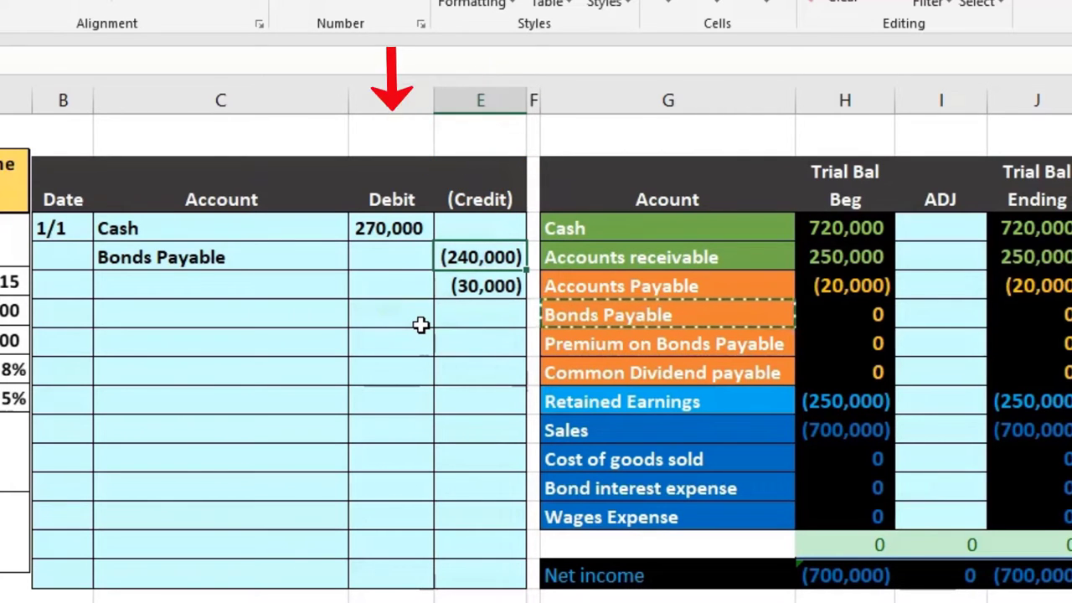
- Copy the Premium on Bonds Payable account name from the trial balance and paste it as a value into C5
{"action": "left_click", "coordinate": [376, 232]}
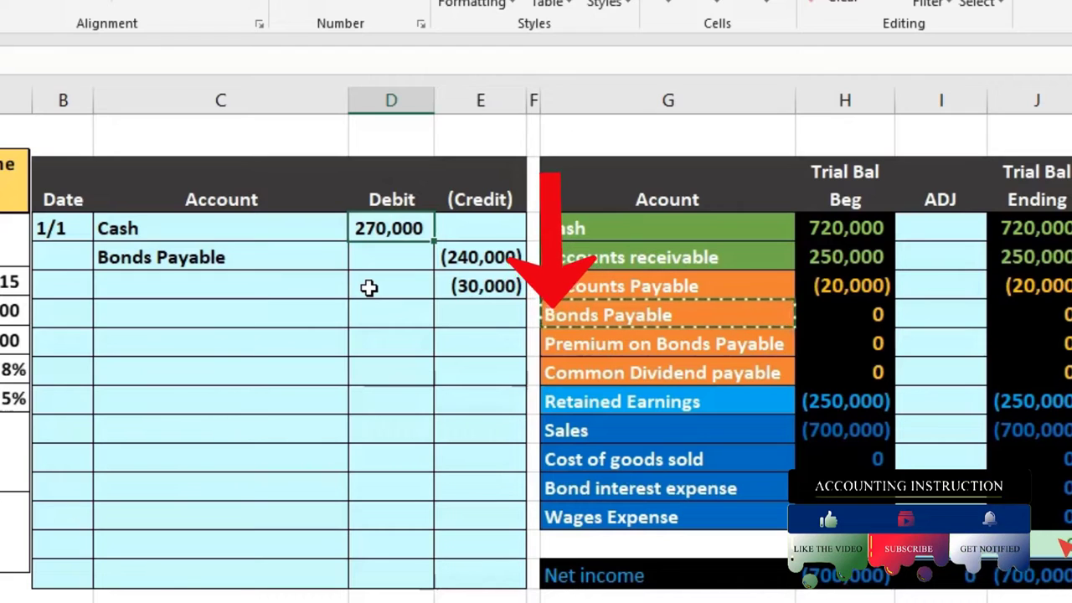
{"action": "left_click", "coordinate": [328, 282]}
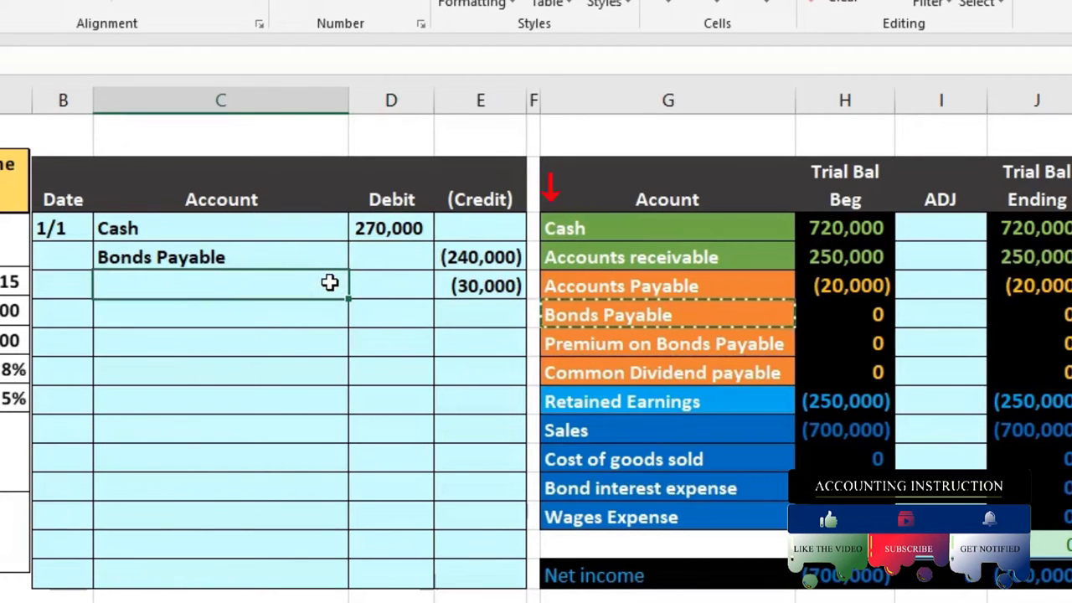
{"action": "left_click", "coordinate": [653, 337]}
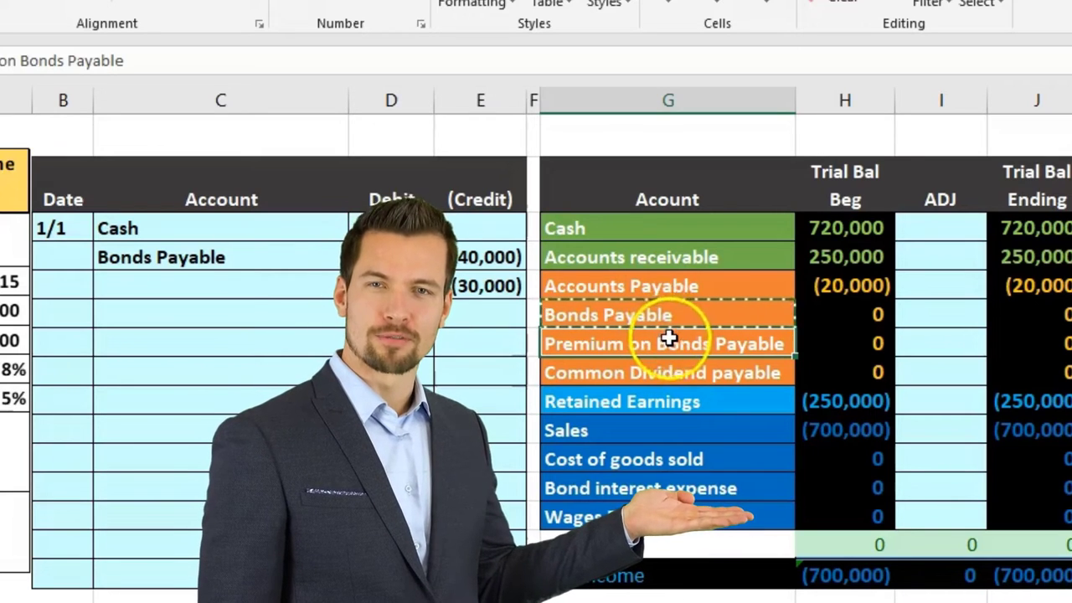
{"action": "right_click", "coordinate": [664, 345]}
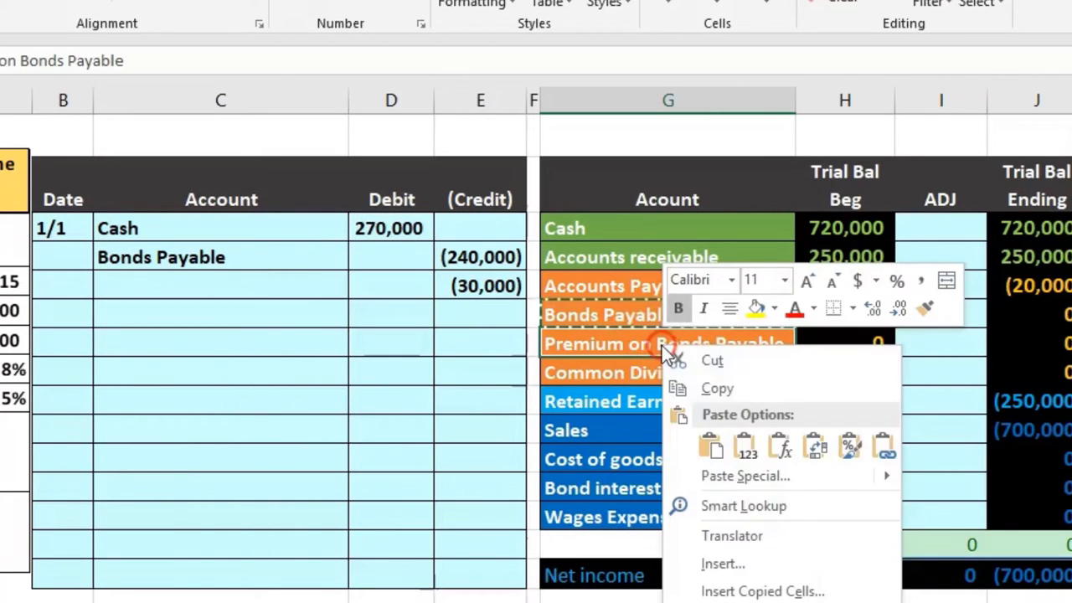
{"action": "left_click", "coordinate": [693, 389]}
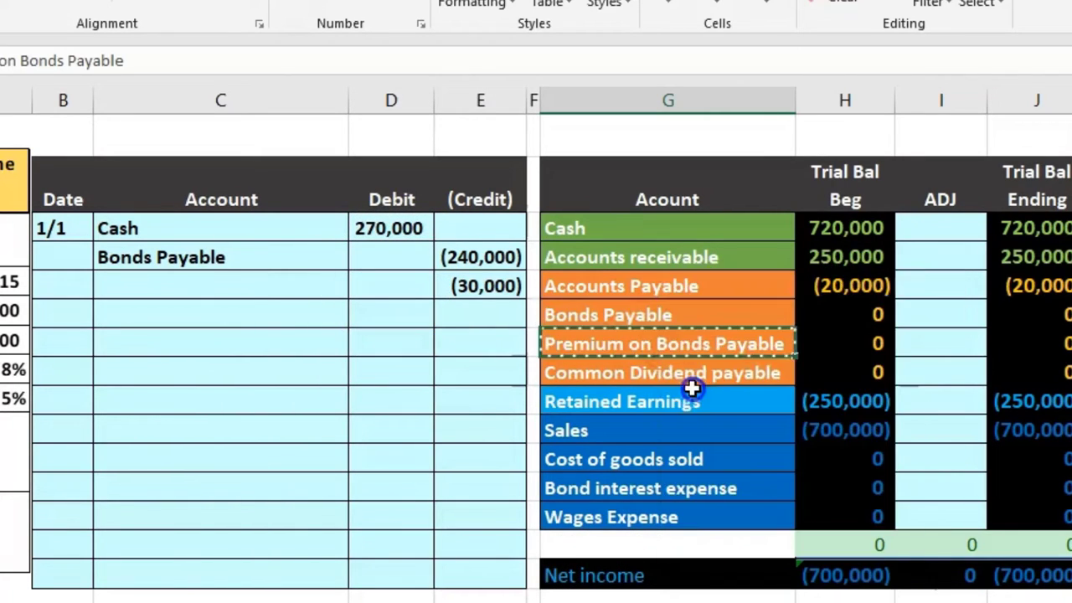
{"action": "left_click", "coordinate": [217, 284]}
{"action": "right_click", "coordinate": [218, 284]}
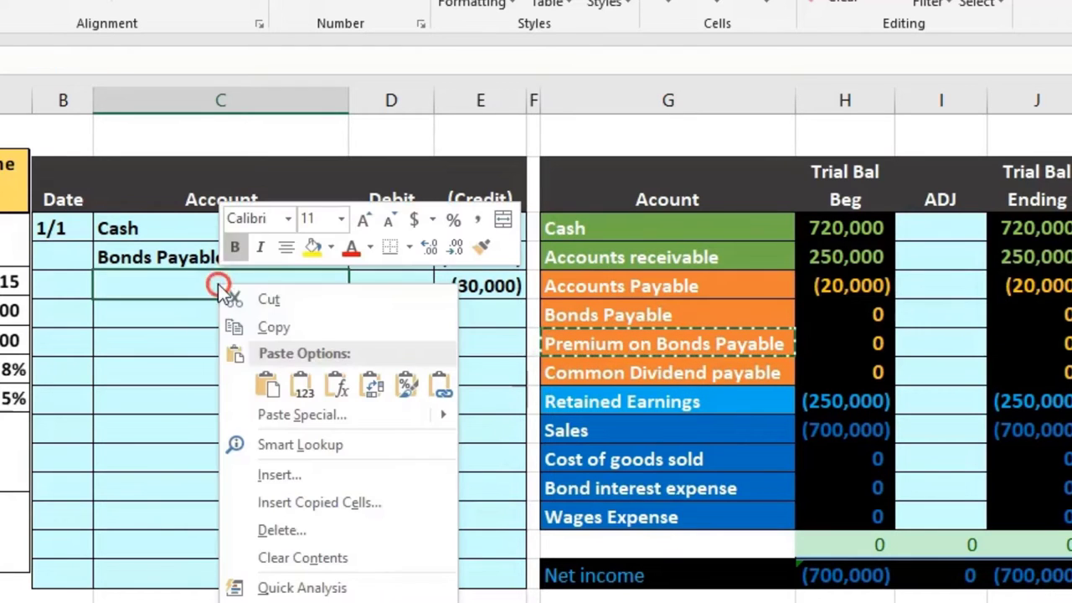
{"action": "left_click", "coordinate": [298, 381]}
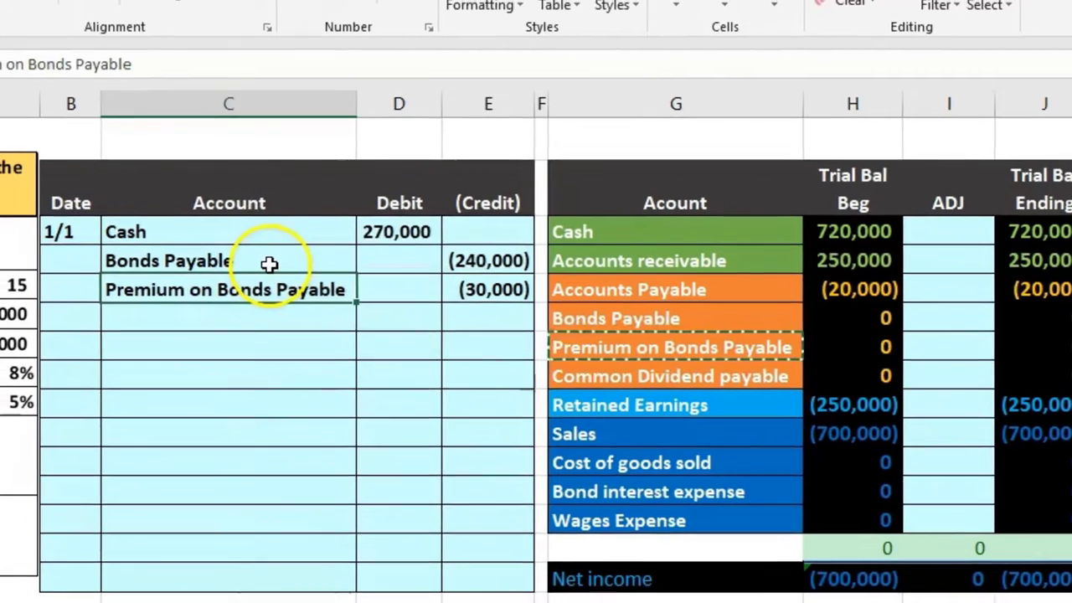
- Indent the two credit account names, Bonds Payable and Premium on Bonds Payable, in cells C4:C5 of the journal entry
{"action": "left_click_drag", "start_coordinate": [263, 263], "coordinate": [257, 286]}
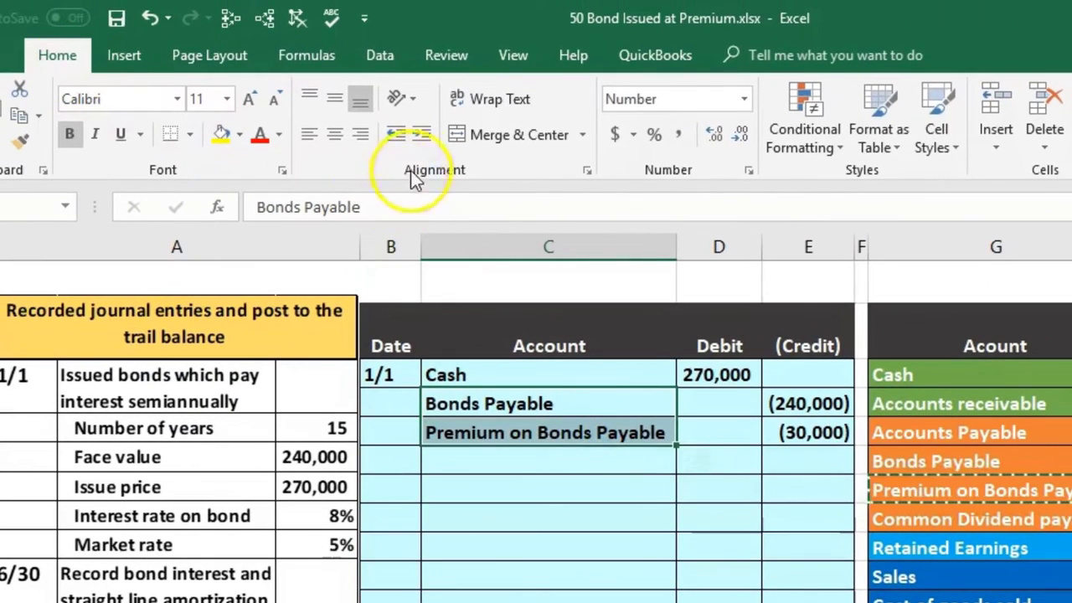
{"action": "left_click", "coordinate": [417, 134]}
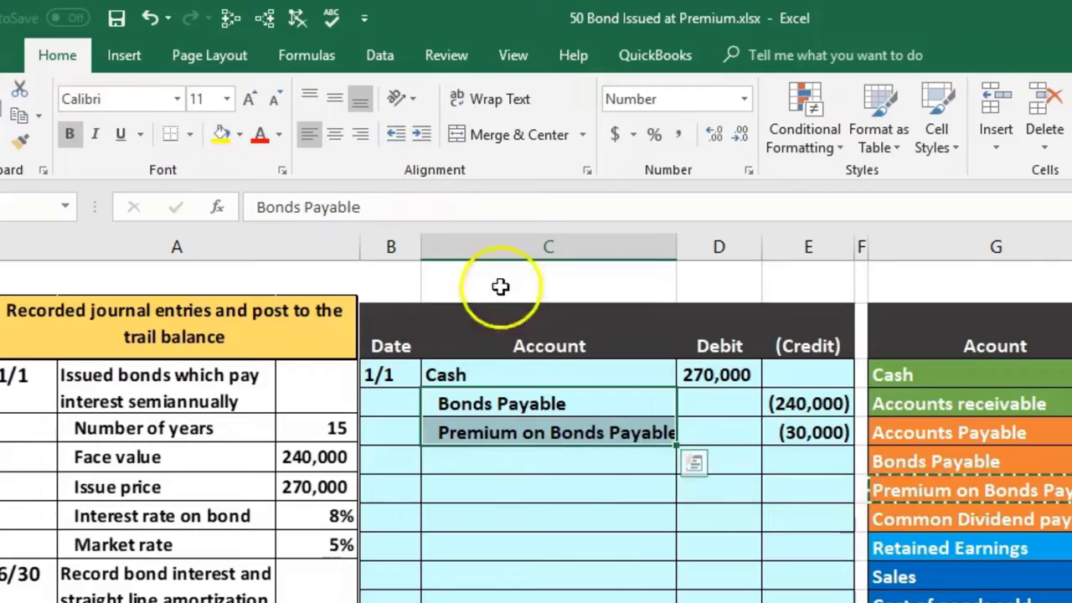
{"action": "left_click", "coordinate": [611, 567]}
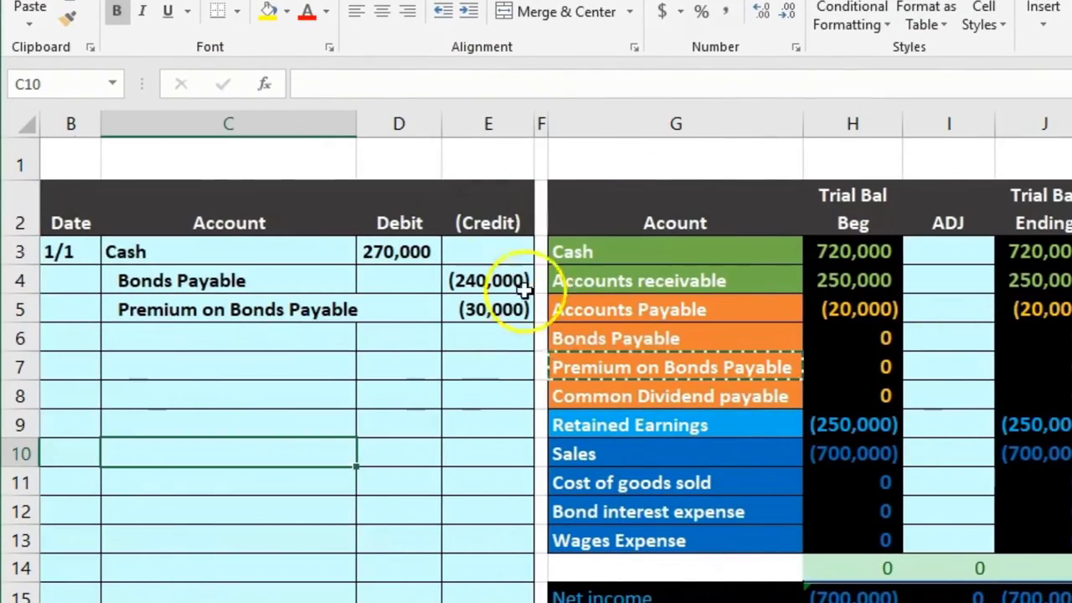
- Post the Cash debit to the trial balance by linking adjustment cell I3 to the journal entry with =D3
{"action": "left_click_drag", "start_coordinate": [311, 242], "coordinate": [383, 246]}
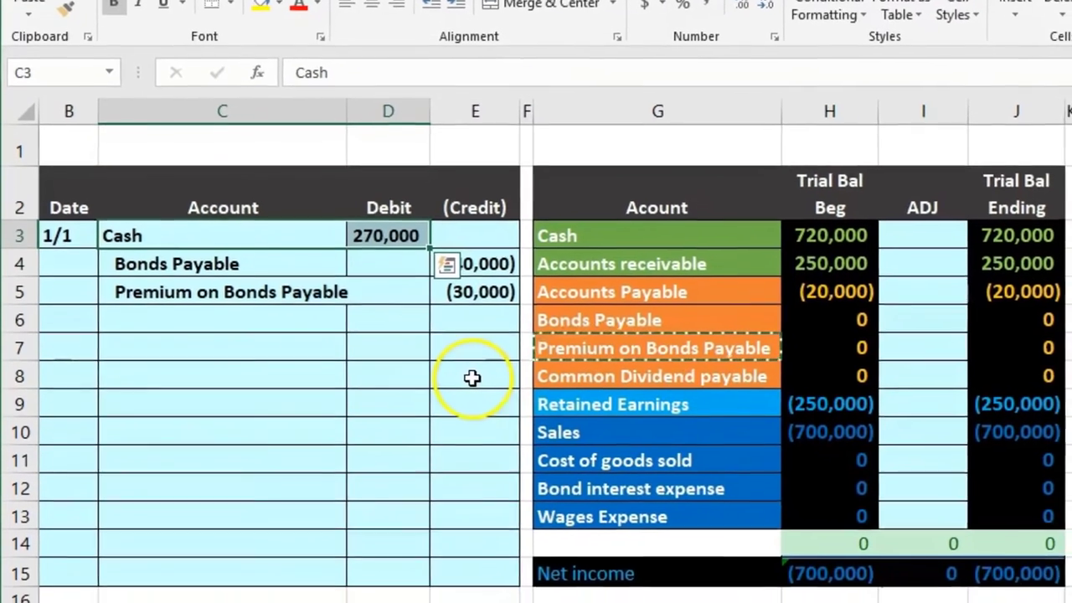
{"action": "left_click", "coordinate": [486, 398]}
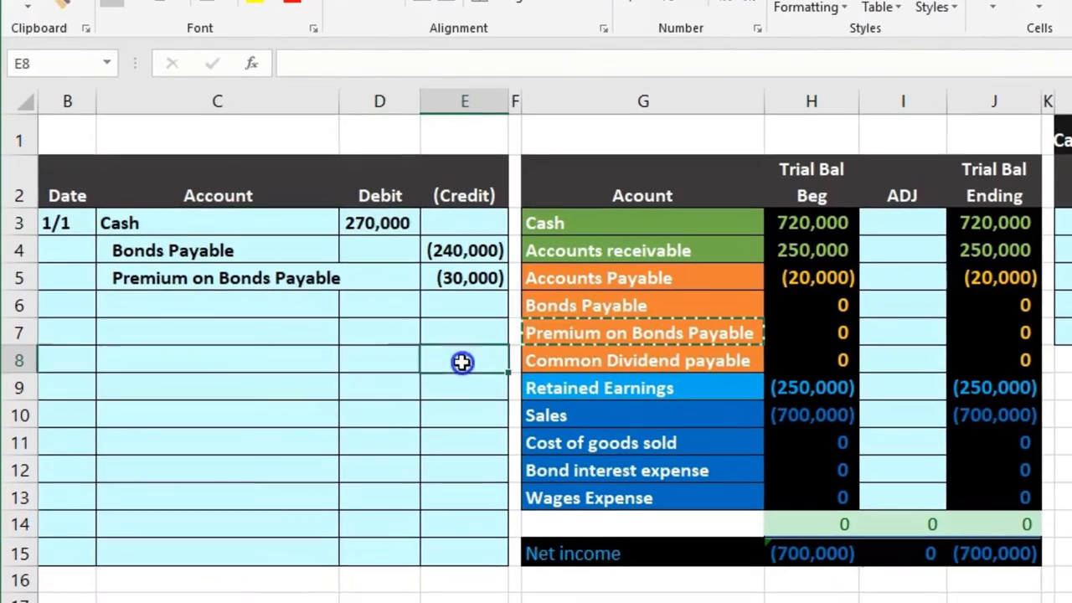
{"action": "left_click_drag", "start_coordinate": [297, 222], "coordinate": [381, 209]}
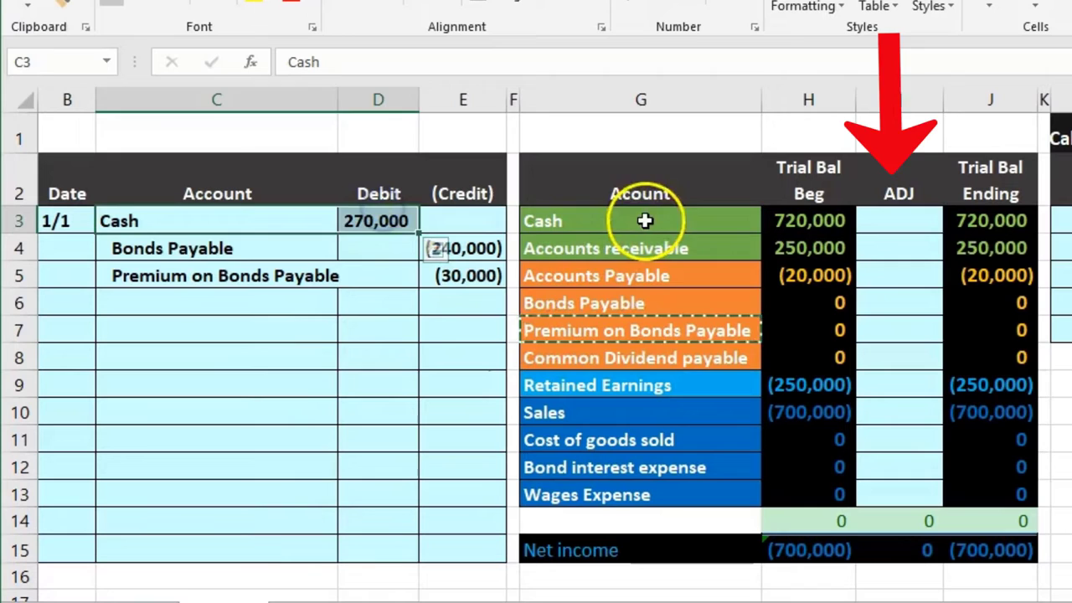
{"action": "left_click_drag", "start_coordinate": [645, 221], "coordinate": [773, 225]}
{"action": "left_click", "coordinate": [905, 216]}
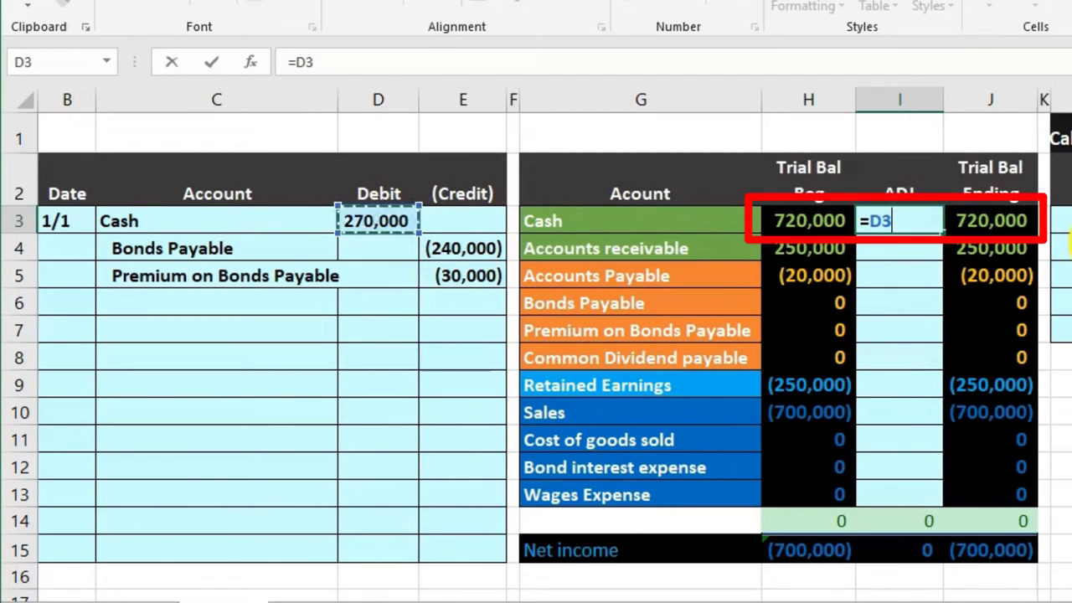
{"action": "key", "text": "Return"}
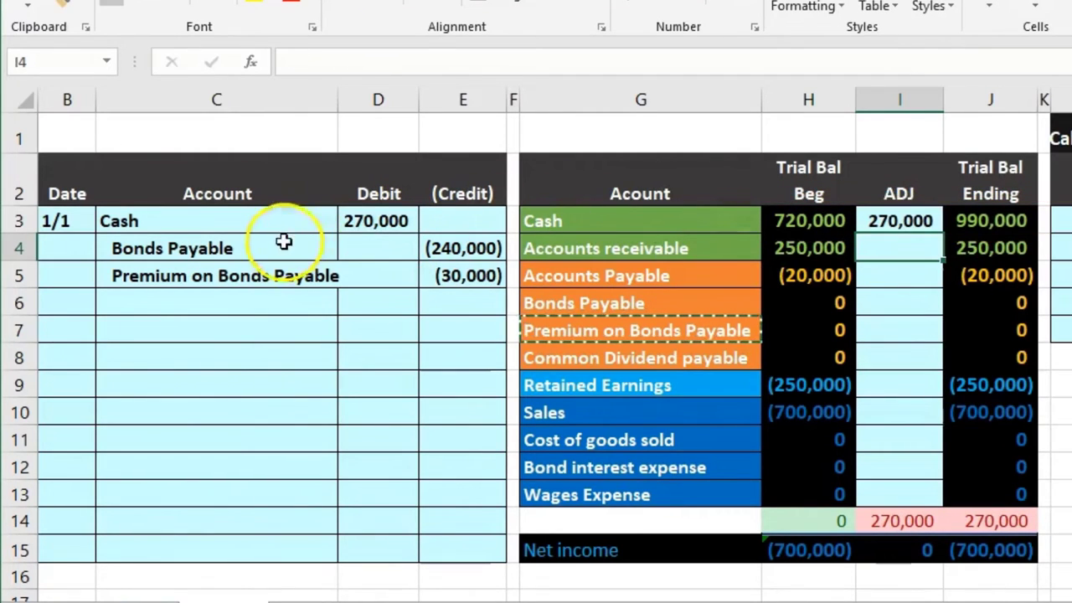
- Post the Bonds Payable credit to the trial balance by entering =E4 in adjustment cell I6
{"action": "left_click_drag", "start_coordinate": [284, 243], "coordinate": [370, 242]}
{"action": "left_click_drag", "start_coordinate": [557, 319], "coordinate": [646, 295]}
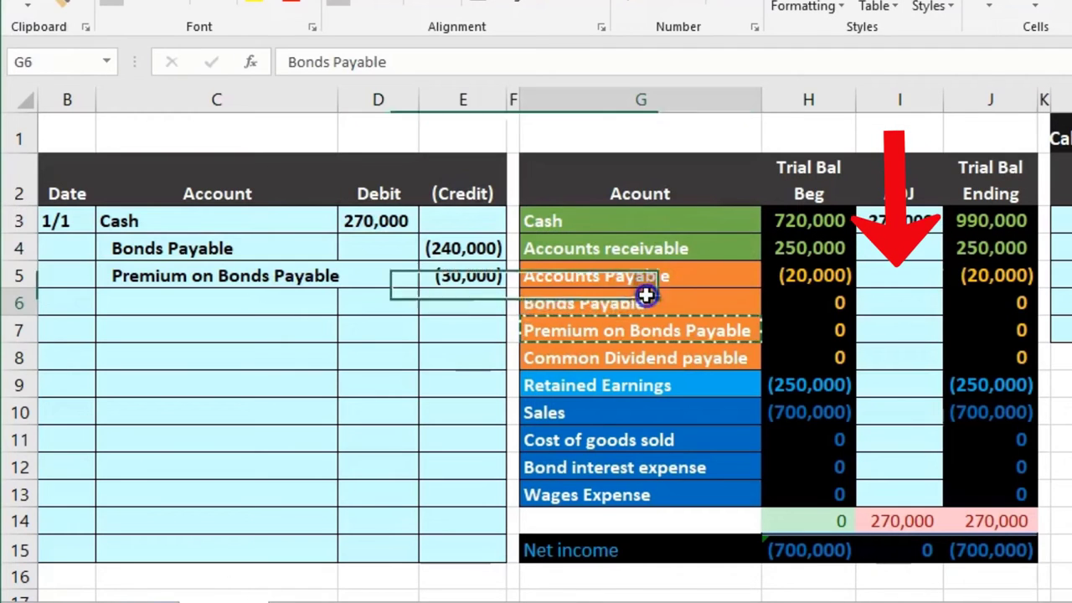
{"action": "left_click", "coordinate": [912, 298]}
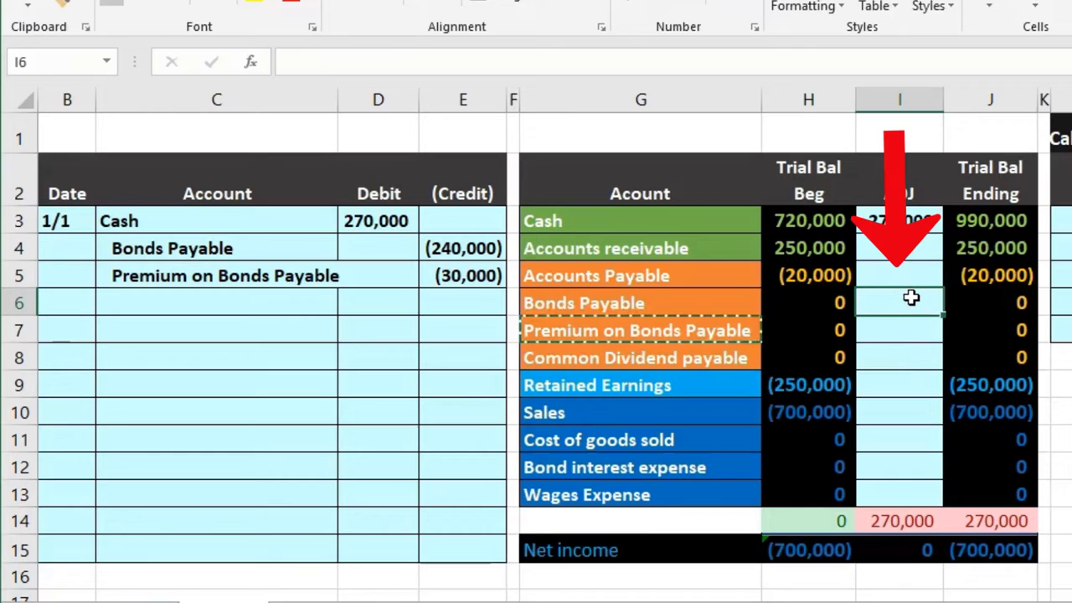
{"action": "left_click", "coordinate": [466, 248]}
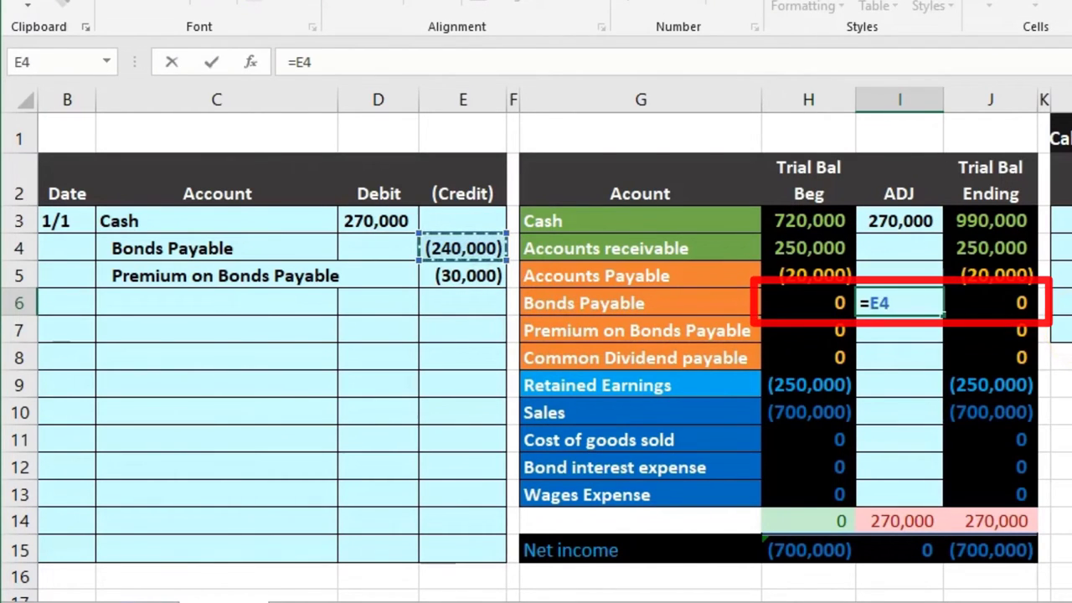
{"action": "key", "text": "Return"}
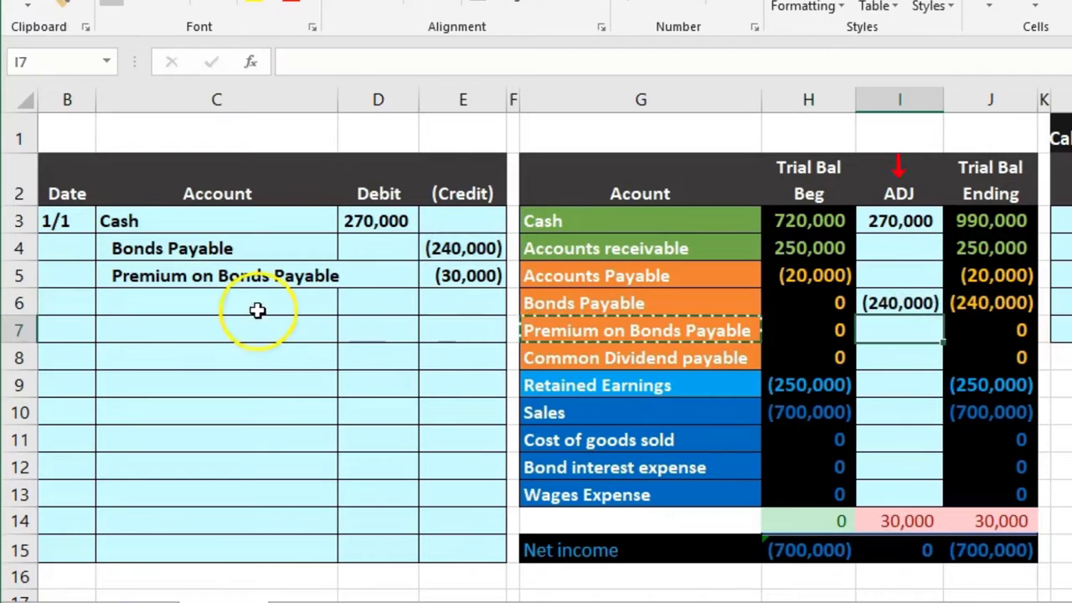
- Post the Premium on Bonds Payable credit to the trial balance by entering =E5 in adjustment cell I7
{"action": "left_click", "coordinate": [920, 334]}
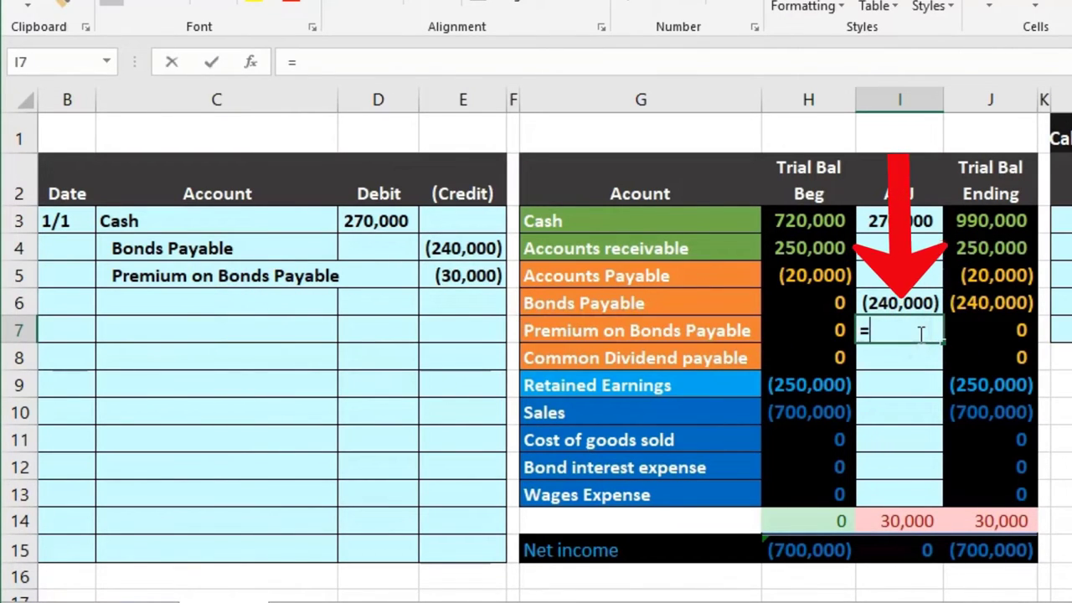
{"action": "left_click", "coordinate": [471, 275]}
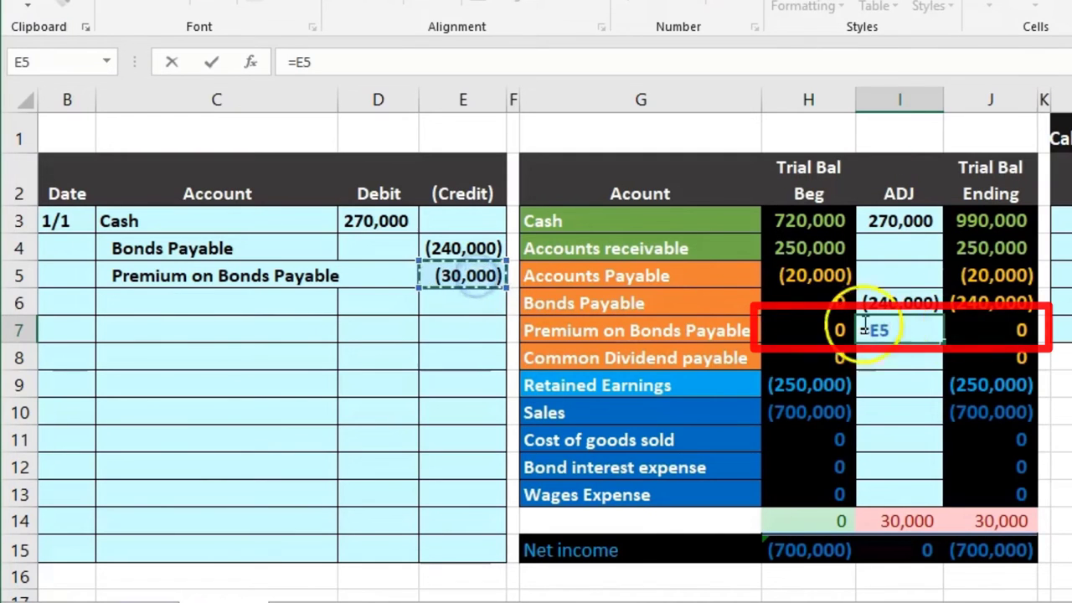
{"action": "key", "text": "Return"}
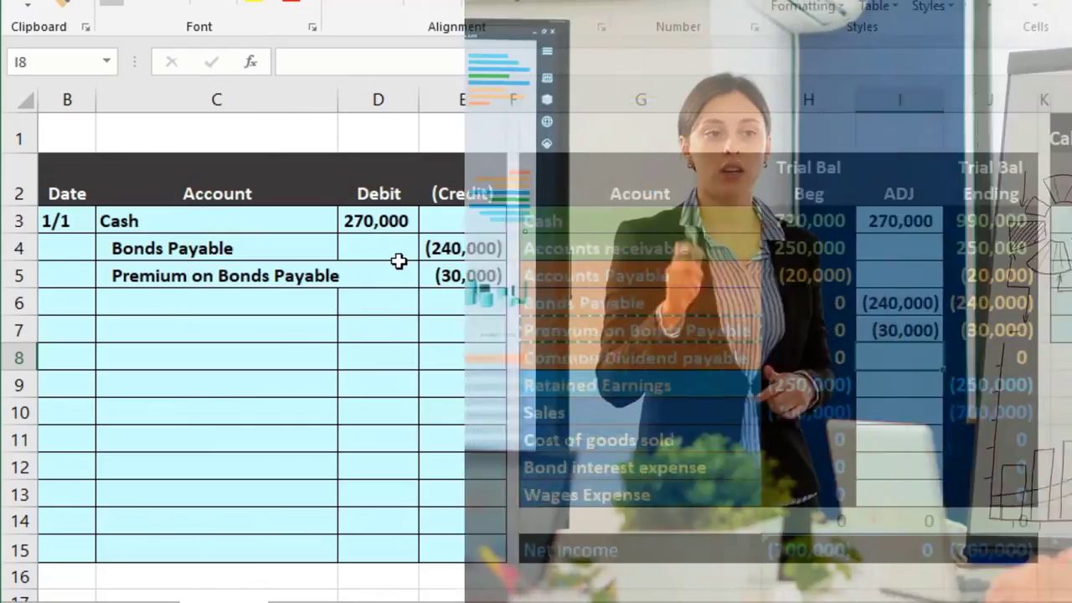
- Examine the ending trial balance amounts for Bonds Payable and Premium on Bonds Payable, along with the Bond interest expense account
{"action": "left_click", "coordinate": [400, 265]}
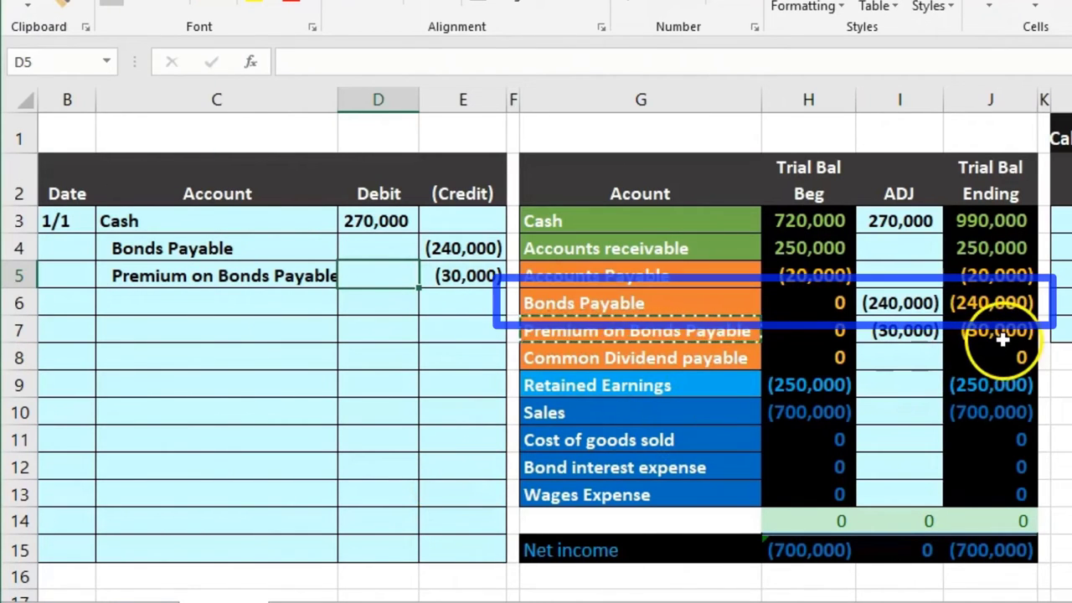
{"action": "left_click", "coordinate": [1005, 310]}
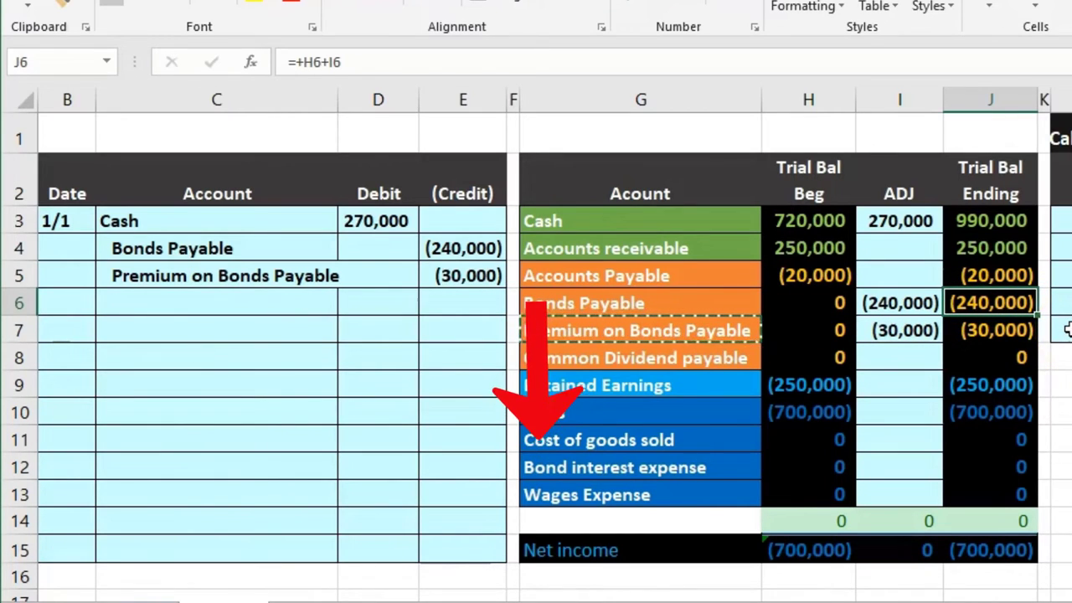
{"action": "left_click", "coordinate": [734, 476]}
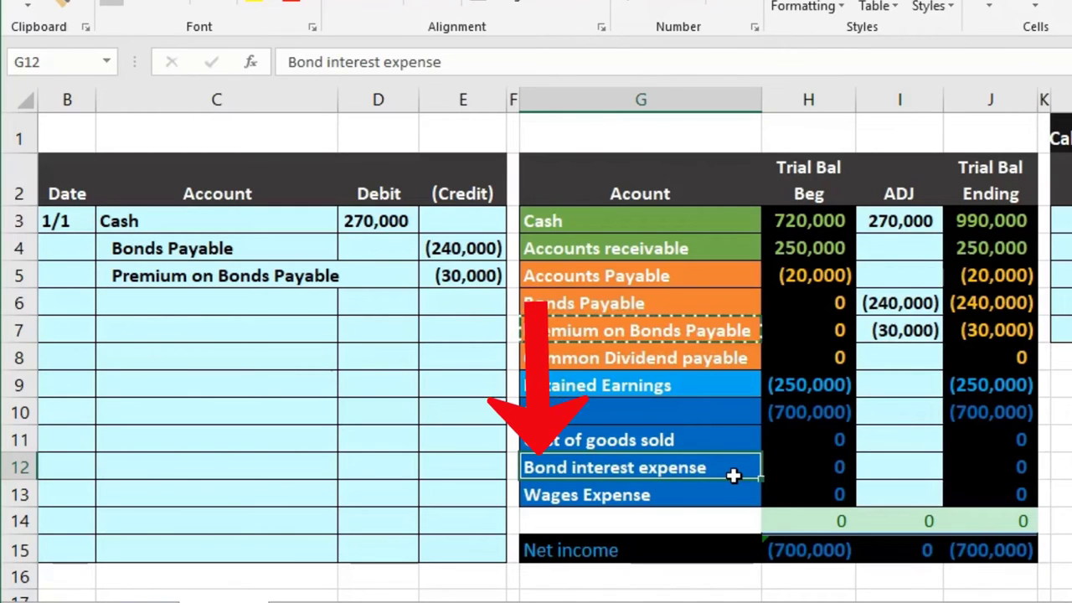
{"action": "left_click", "coordinate": [987, 311]}
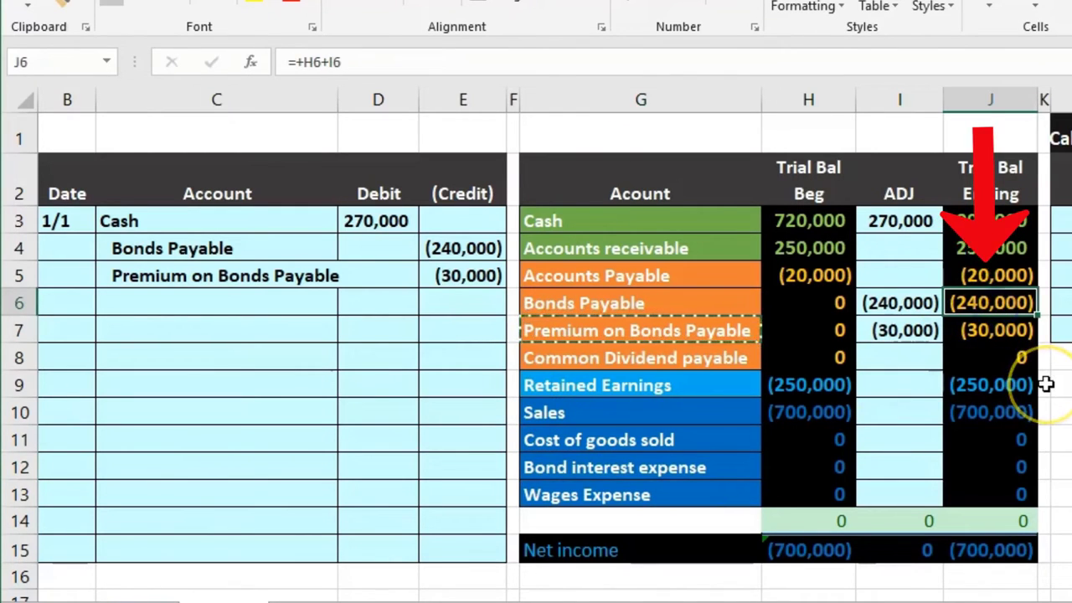
{"action": "left_click", "coordinate": [1009, 326]}
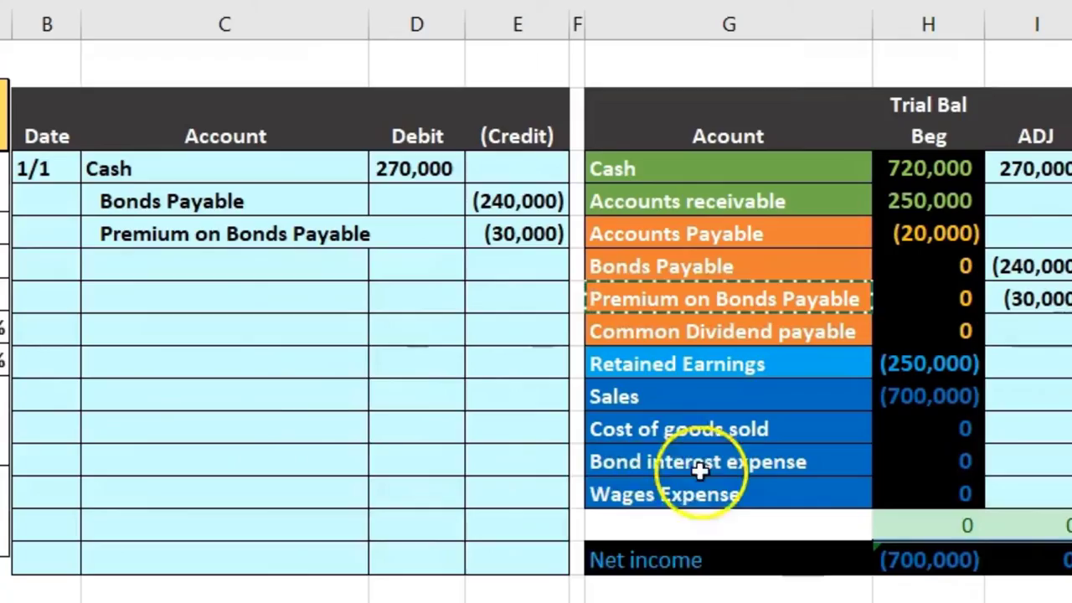
{"action": "left_click", "coordinate": [346, 390]}
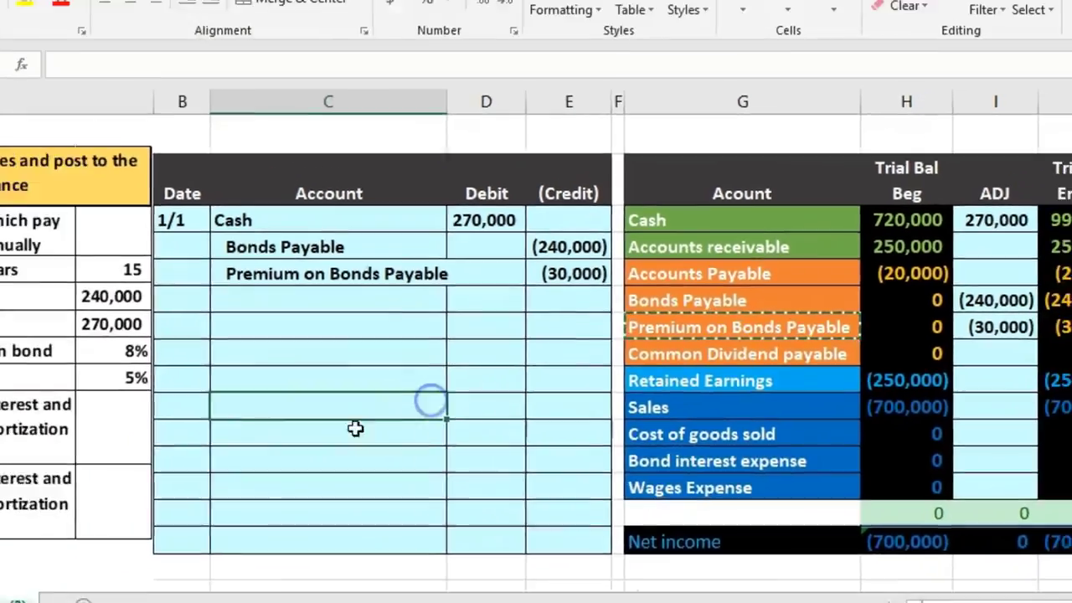